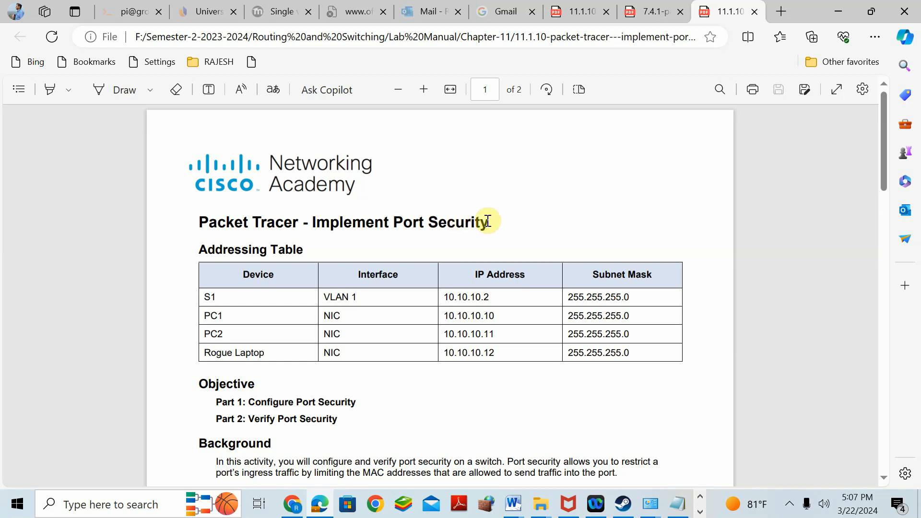
- Switch to Cisco Packet Tracer and turn on the always-visible port labels in the logical workspace
click(700, 512)
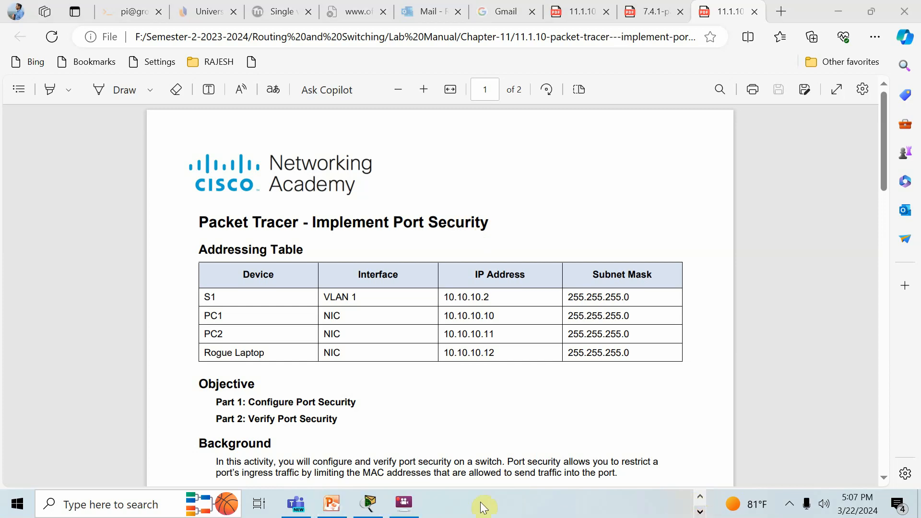
click(370, 503)
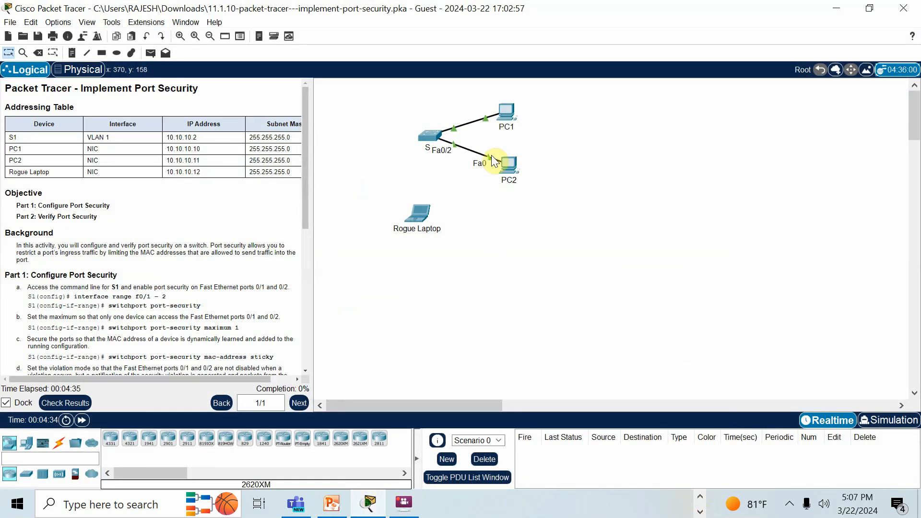
click(58, 22)
click(62, 35)
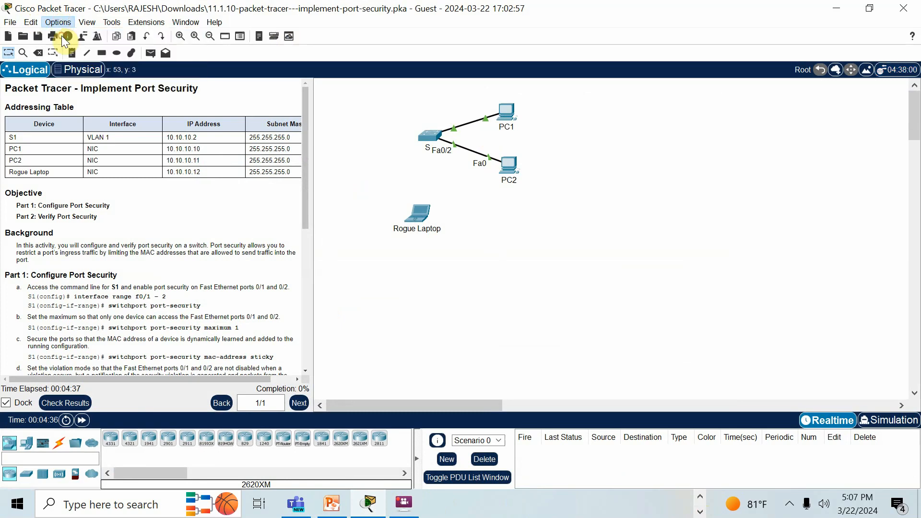
click(166, 119)
click(804, 10)
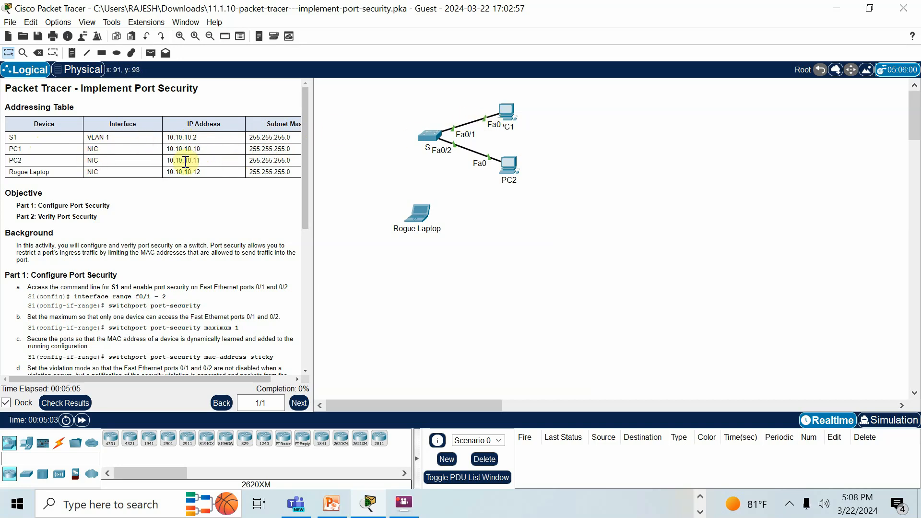
- Check PC1's IP configuration for its FastEthernet0 interface, and close the device window
click(503, 112)
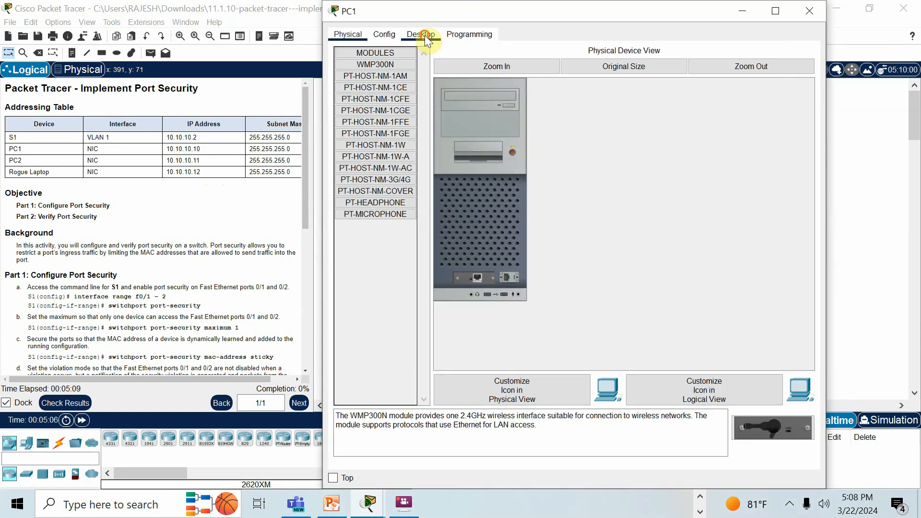
click(422, 35)
click(382, 74)
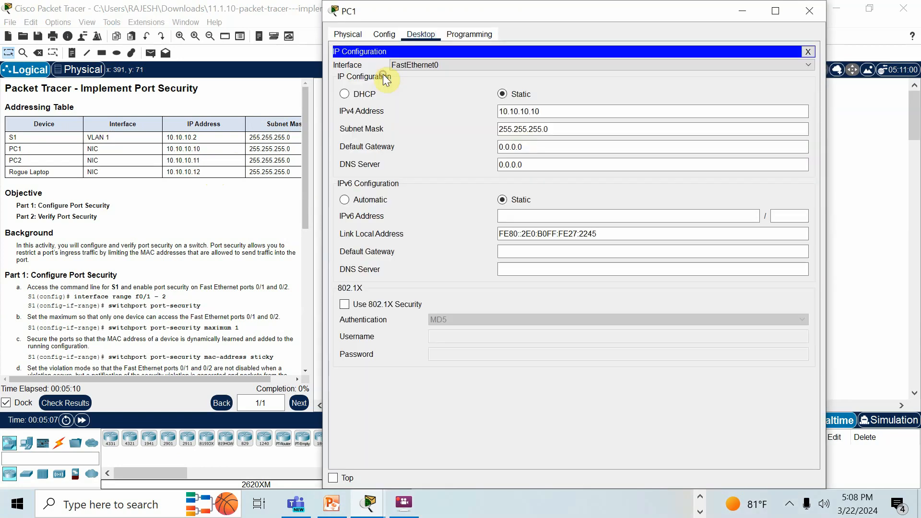
click(809, 11)
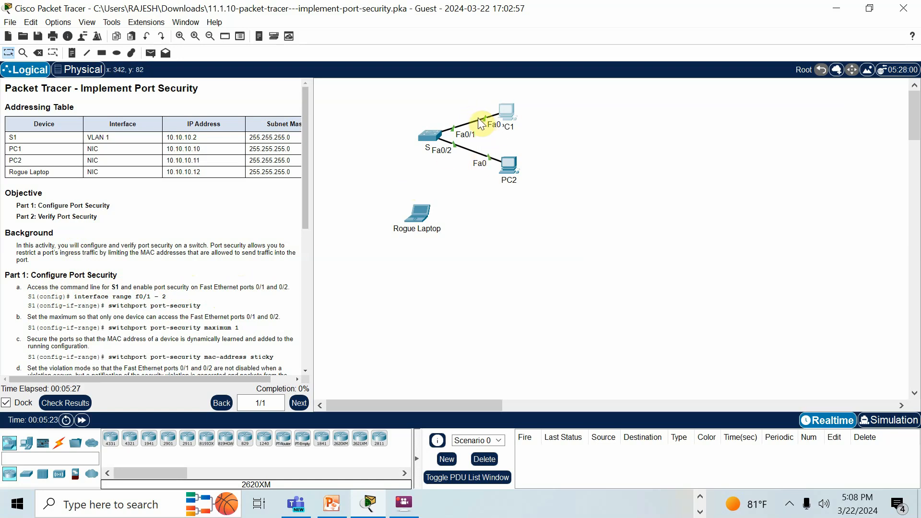
- Open switch S1's command line and enter global configuration mode with en and conf t
click(423, 136)
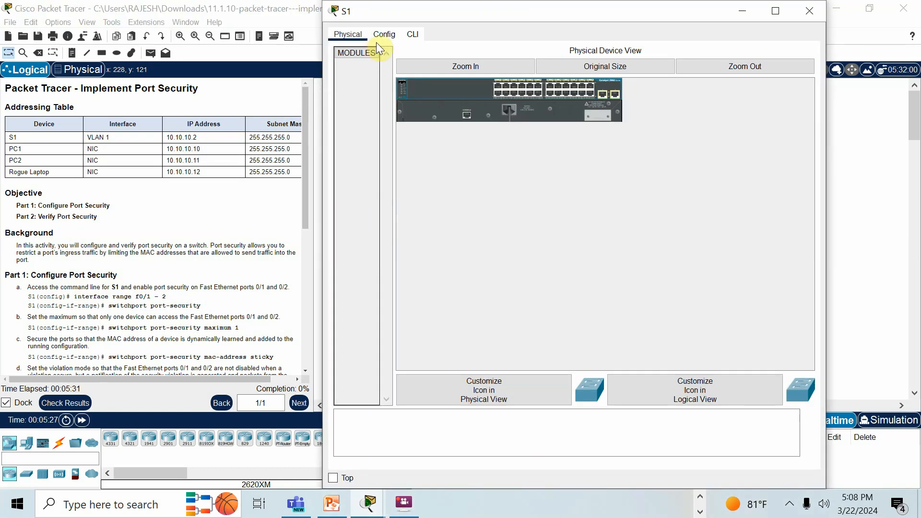
click(409, 35)
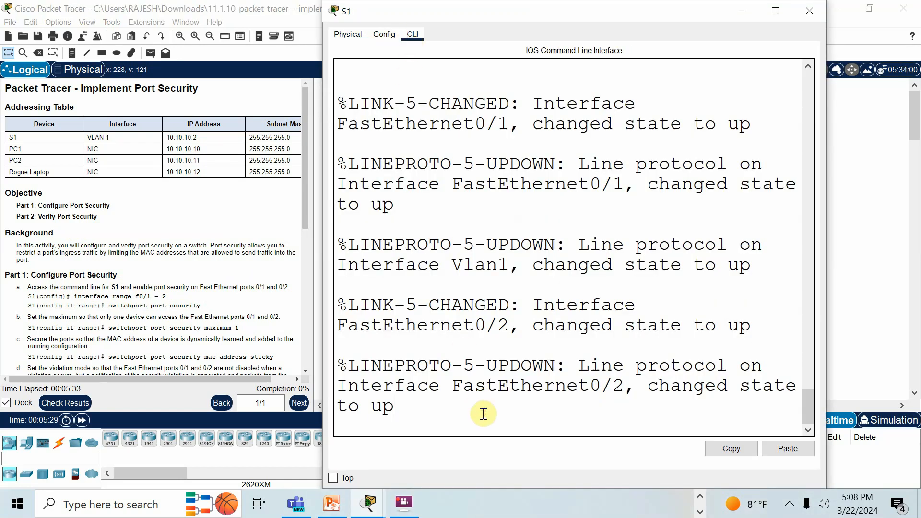
key(Return)
text(en)
key(Return)
text(conf t)
key(Return)
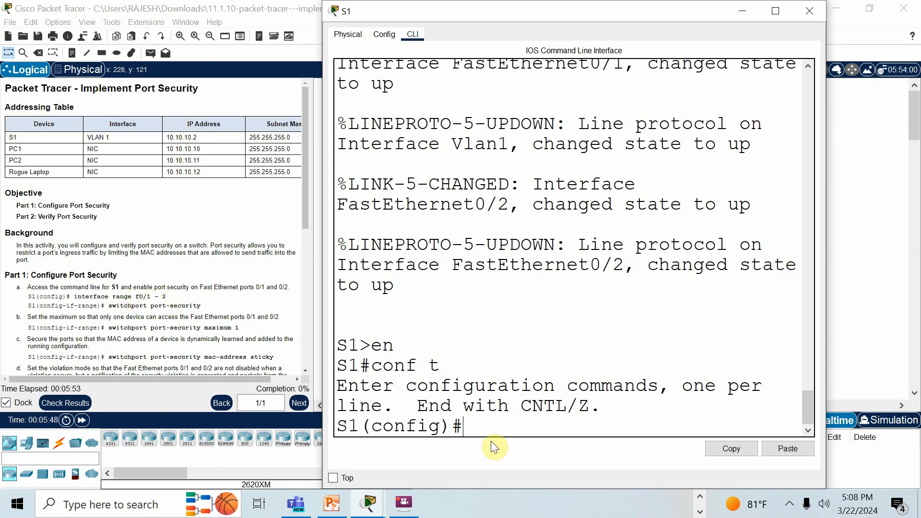
- Select the interface range fa0/1-2 on S1 and enable port security with switchport port-security
text(nt range )
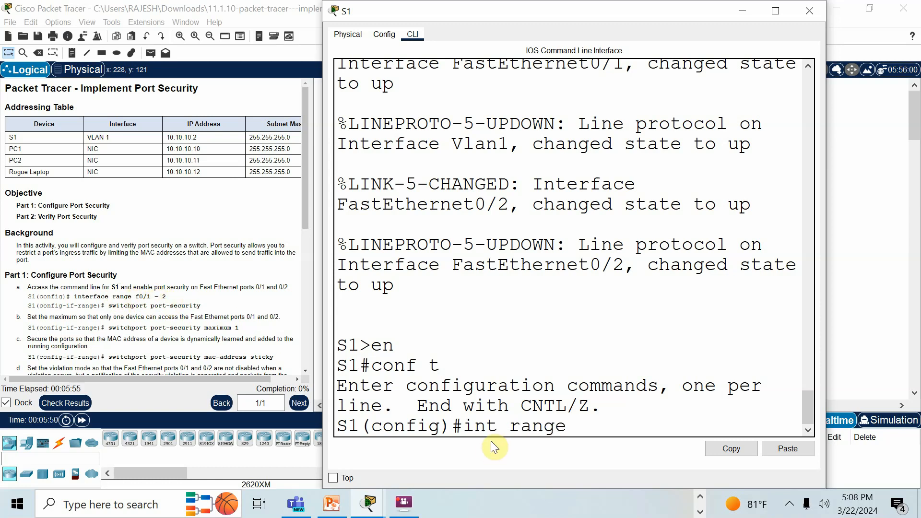
text(fa0/1-2)
key(Return)
text(switchport)
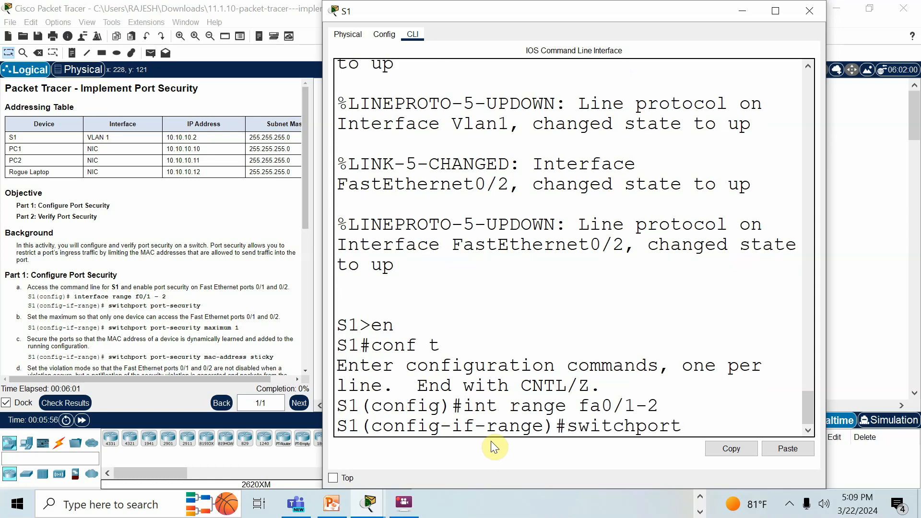
text( port-security)
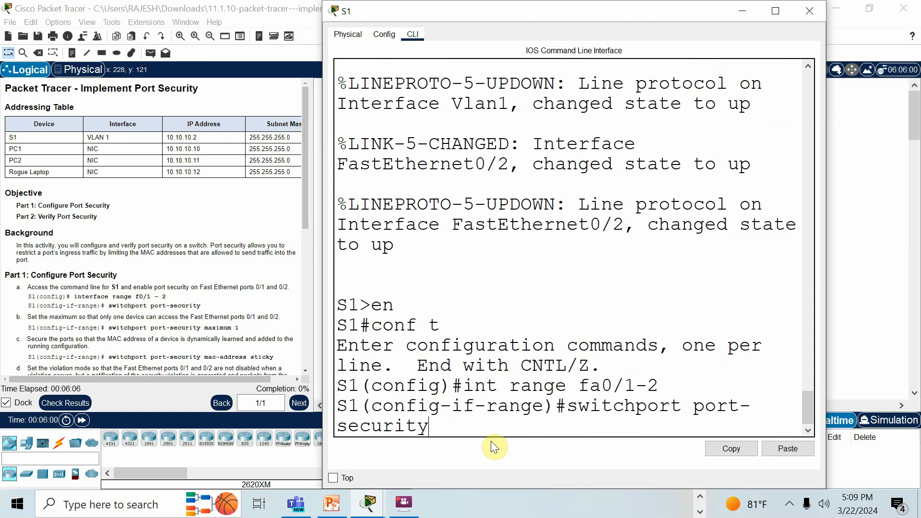
key(Return)
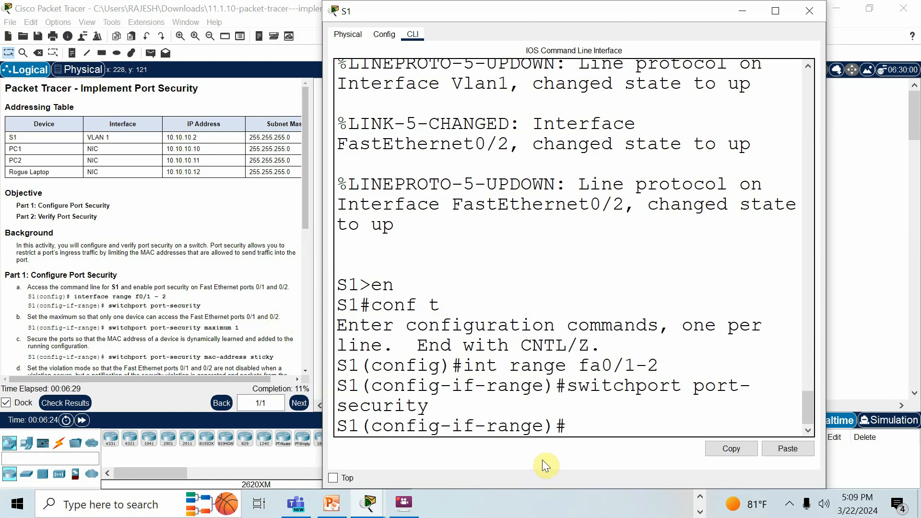
- Limit the selected interfaces to one secure MAC address with switchport port-security max 1
text(switchport )
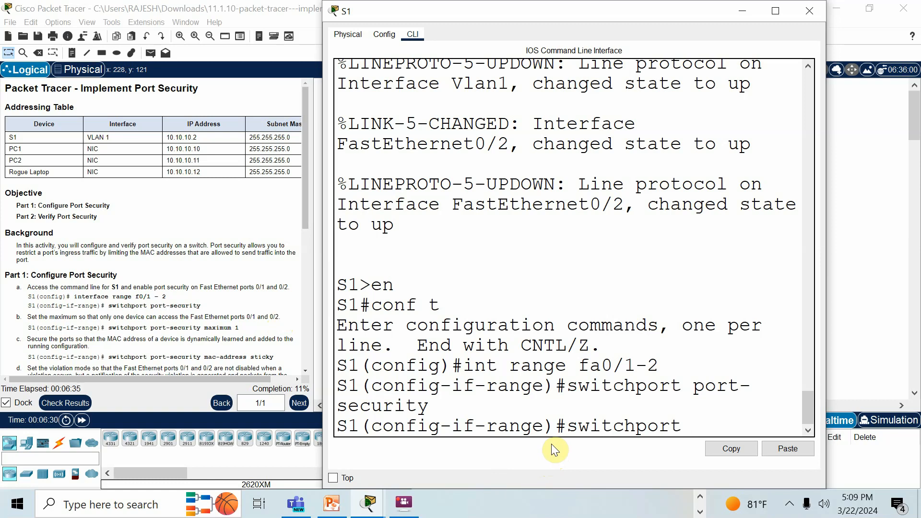
text(port-secutri)
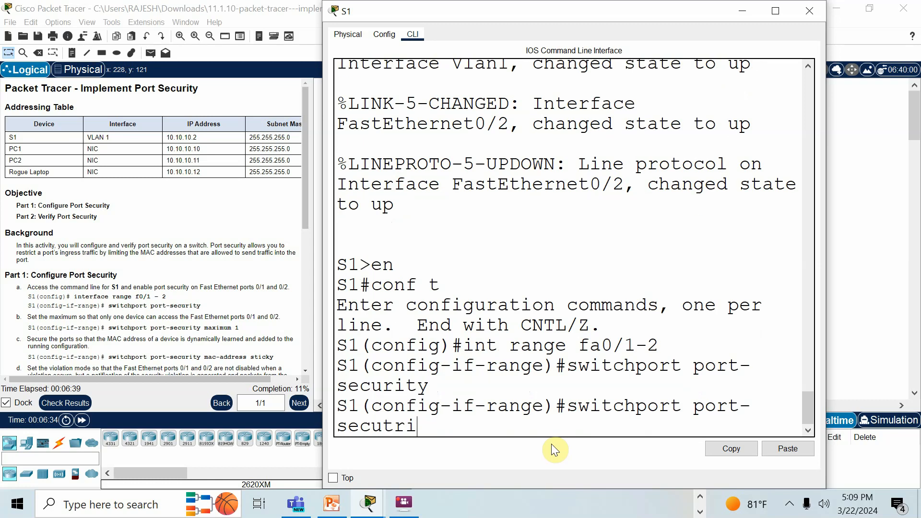
key(BackSpace)
key(BackSpace)
key(BackSpace)
text(rity max)
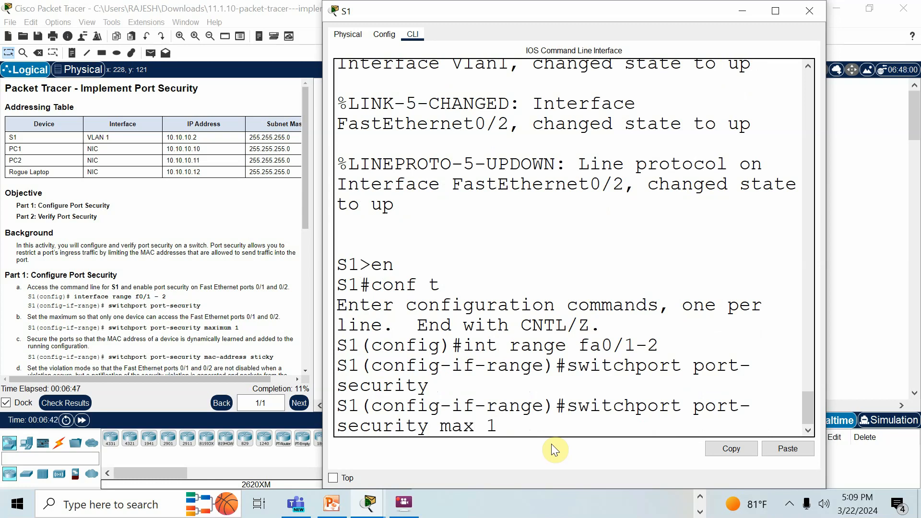
text( 1)
key(Return)
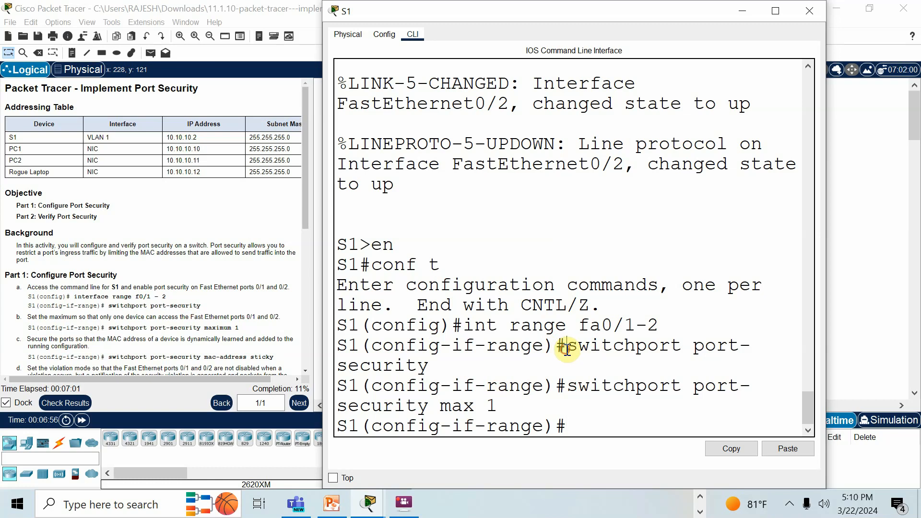
- Enable sticky MAC address learning on the interface range with switchport port-security mac-address sticky
drag(566, 348, 593, 376)
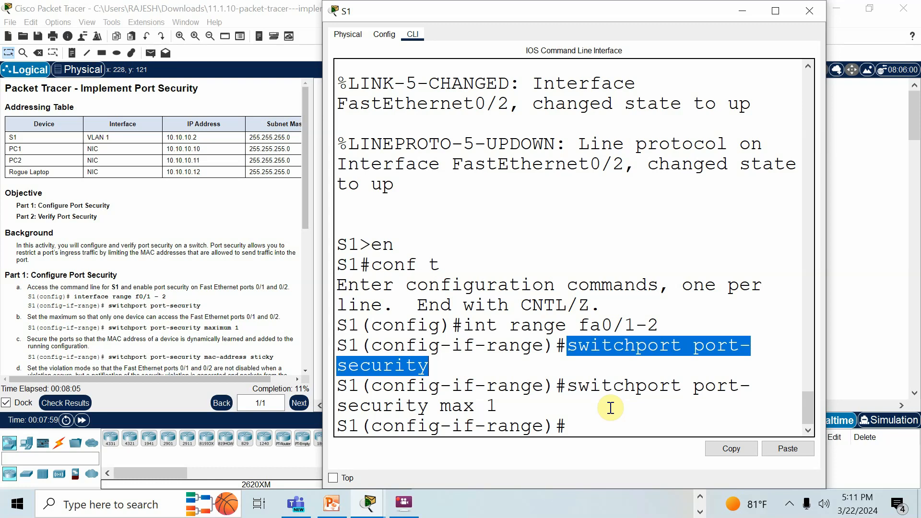
scroll(199, 276, down, 1)
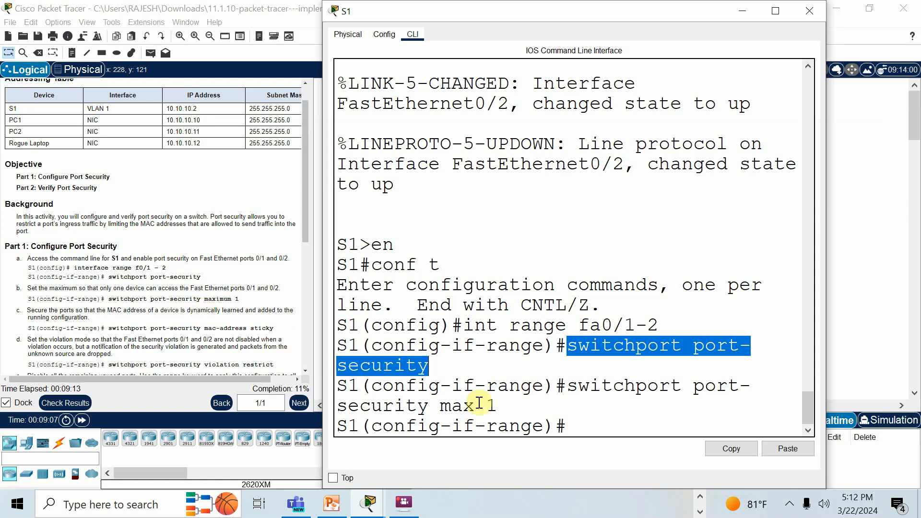
click(569, 423)
text(sw)
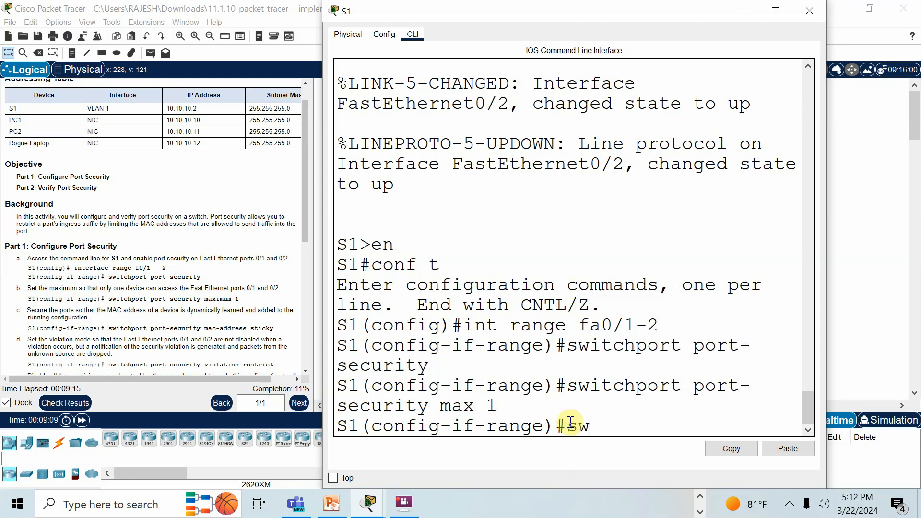
text(itch-port)
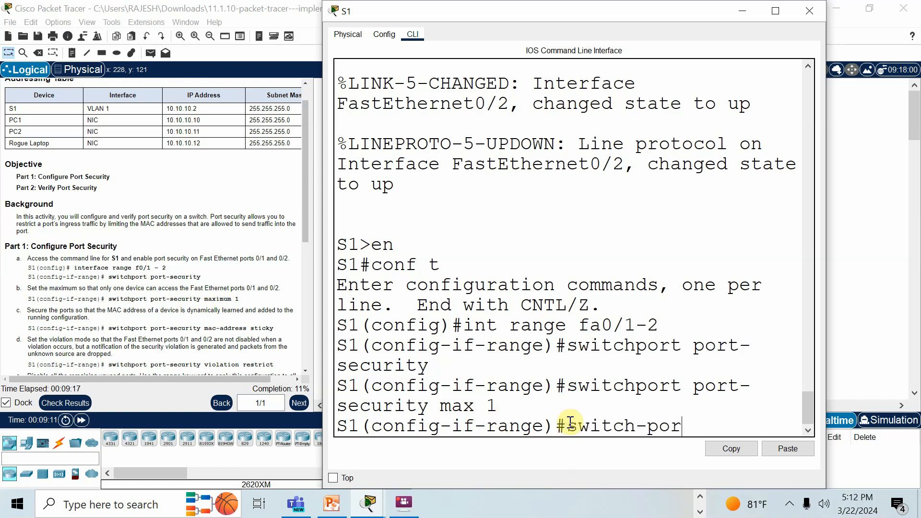
key(BackSpace)
key(BackSpace)
key(BackSpace)
key(BackSpace)
key(BackSpace)
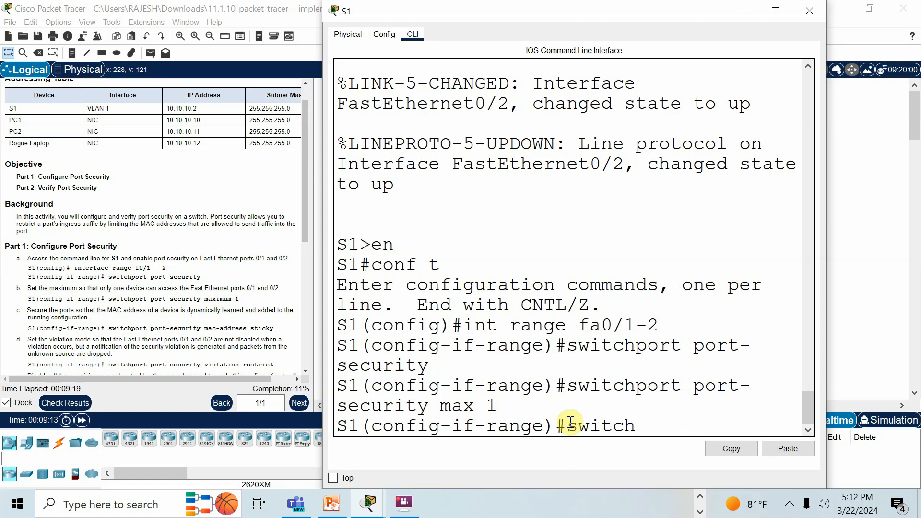
text(port port)
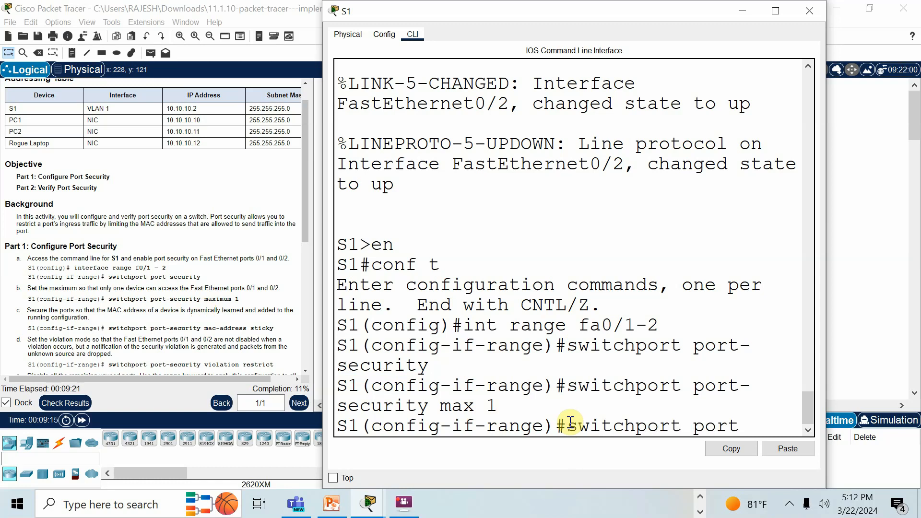
text(-security)
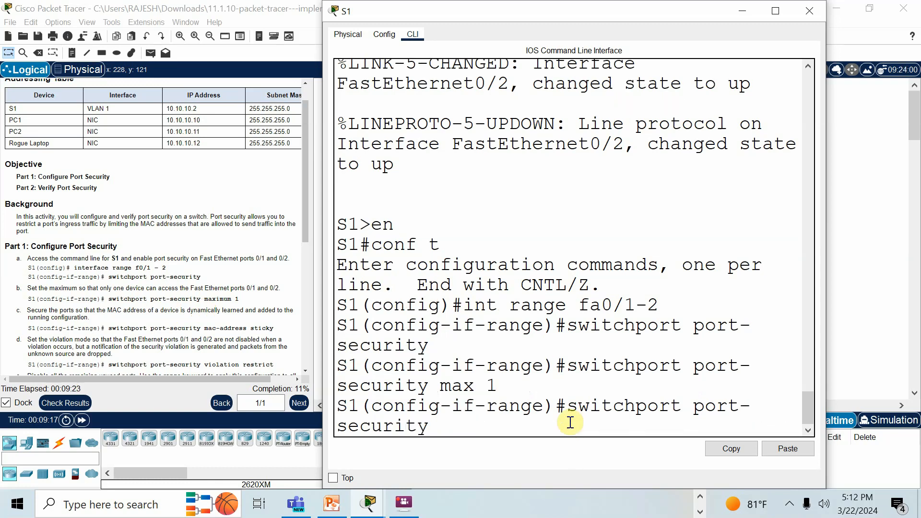
text( mac-address s)
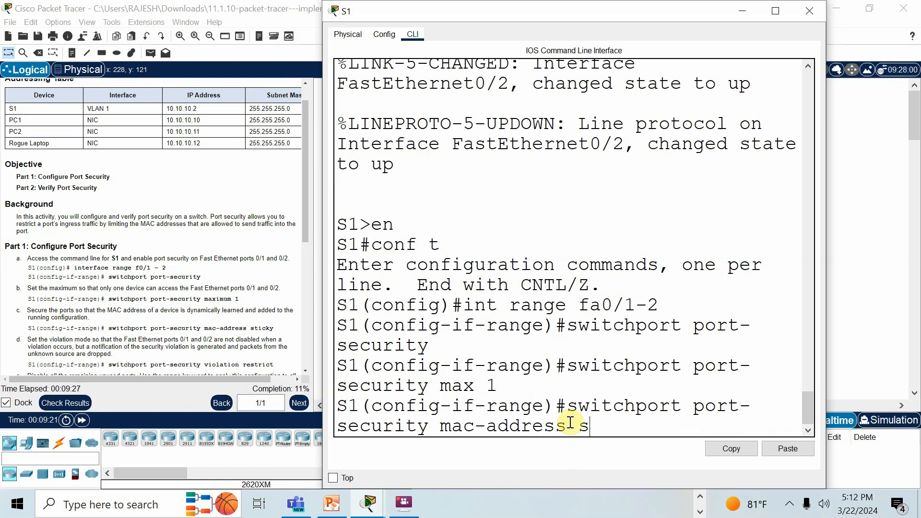
text(ticky)
key(Return)
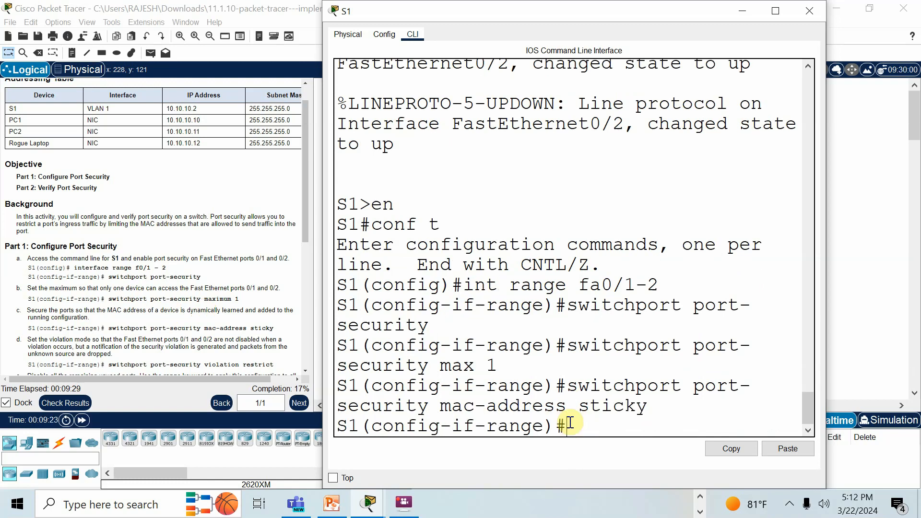
- Switch to the SRWE_Module_11 presentation in PowerPoint and go to the Port Security Violation Modes slide
scroll(240, 295, down, 1)
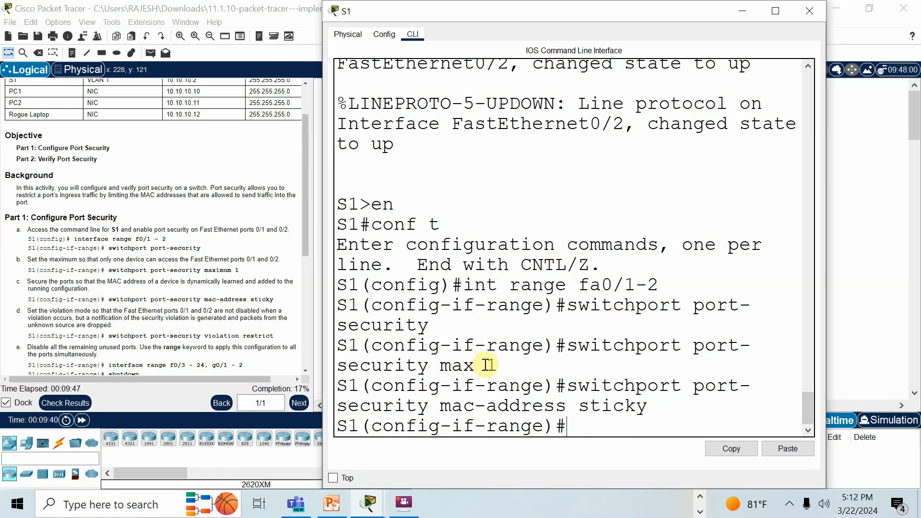
drag(485, 365, 498, 365)
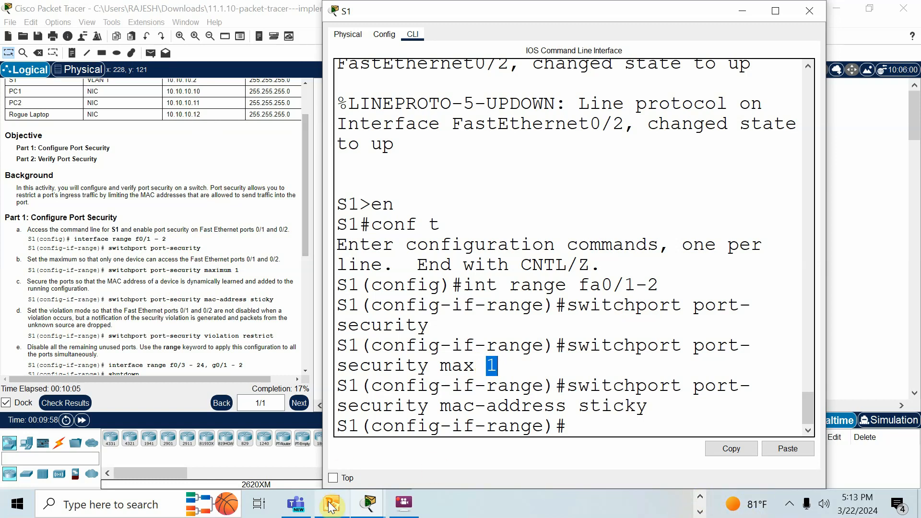
mouse_move(331, 503)
click(364, 399)
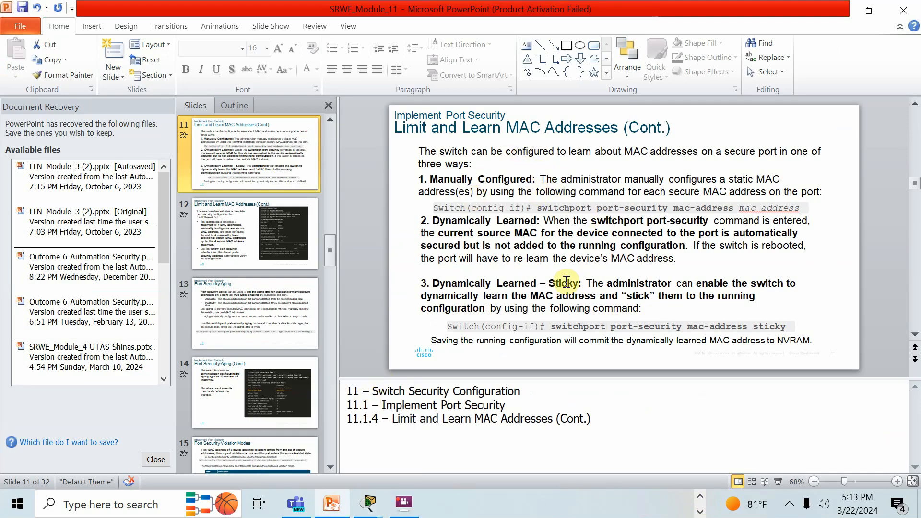
scroll(597, 311, down, 1)
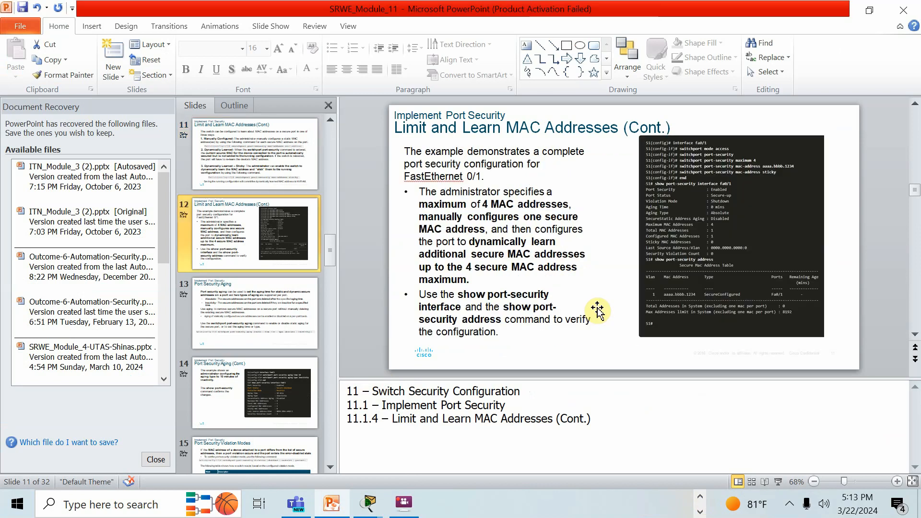
scroll(598, 311, down, 1)
scroll(598, 308, down, 1)
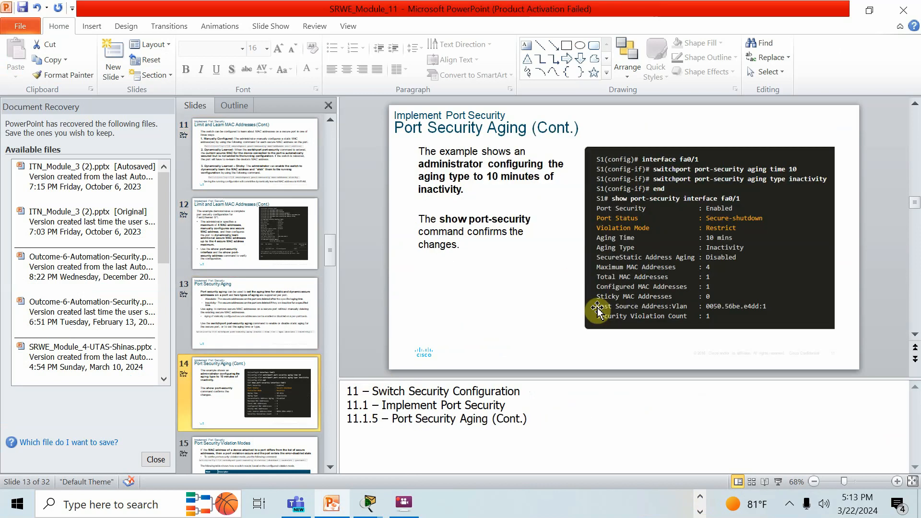
scroll(598, 308, down, 1)
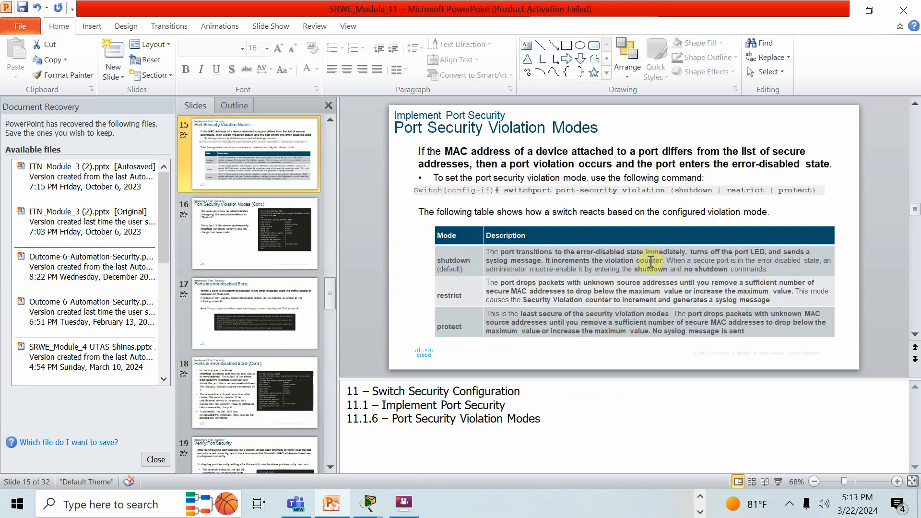
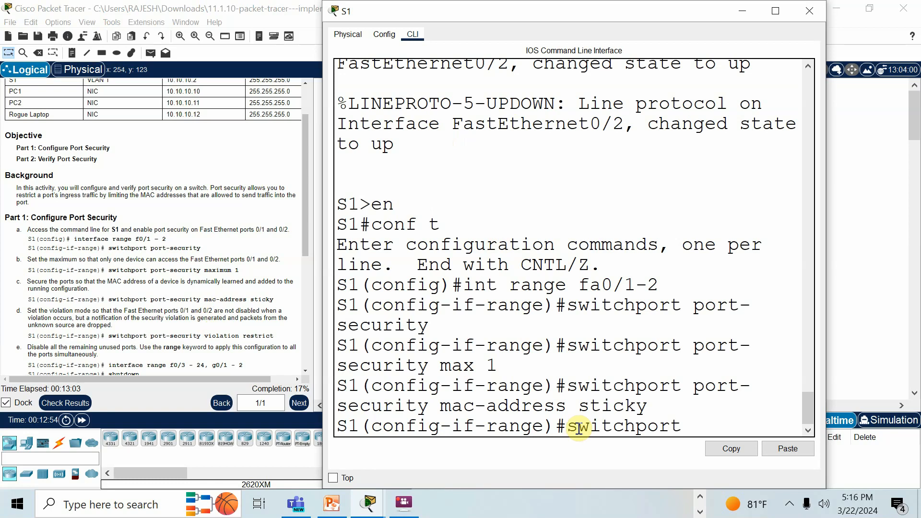
- Set the violation mode of the fa0/1-2 range to restrict with switchport port-security violation restrict
text(port-security)
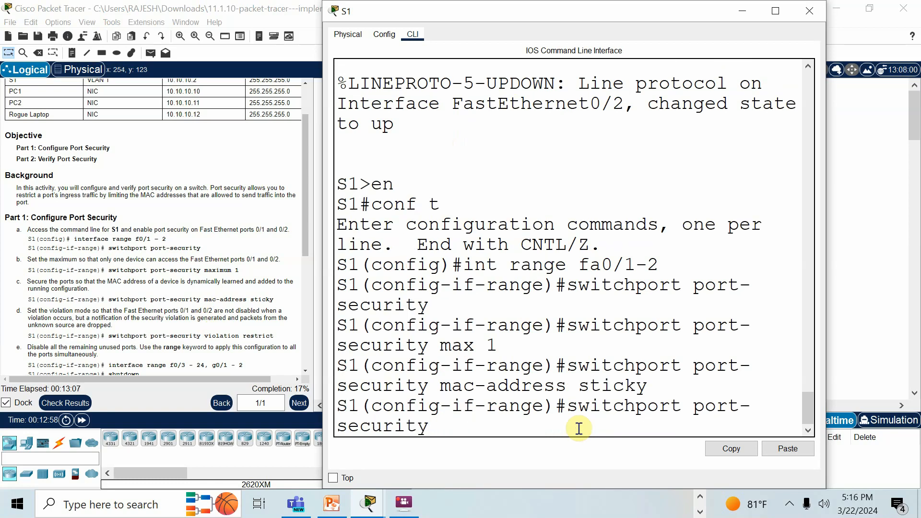
text( vio)
key(BackSpace)
text(iolation restr)
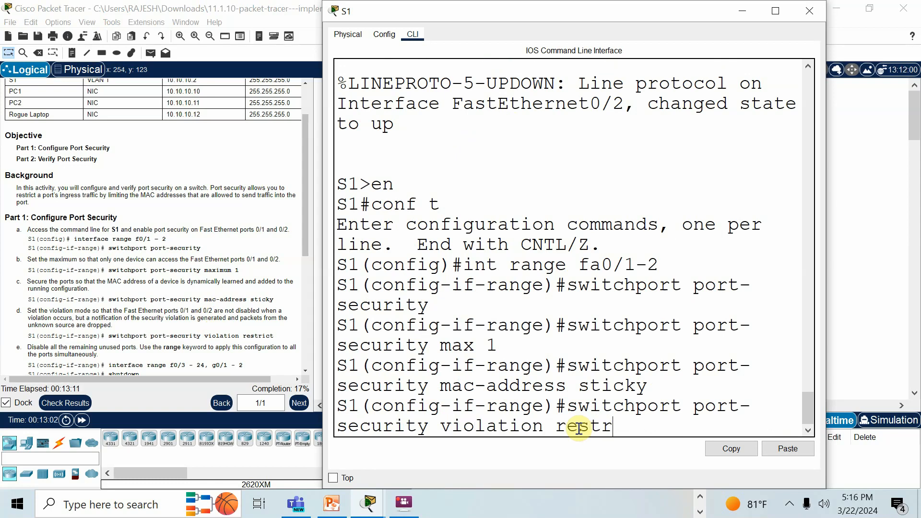
text(ict)
key(Return)
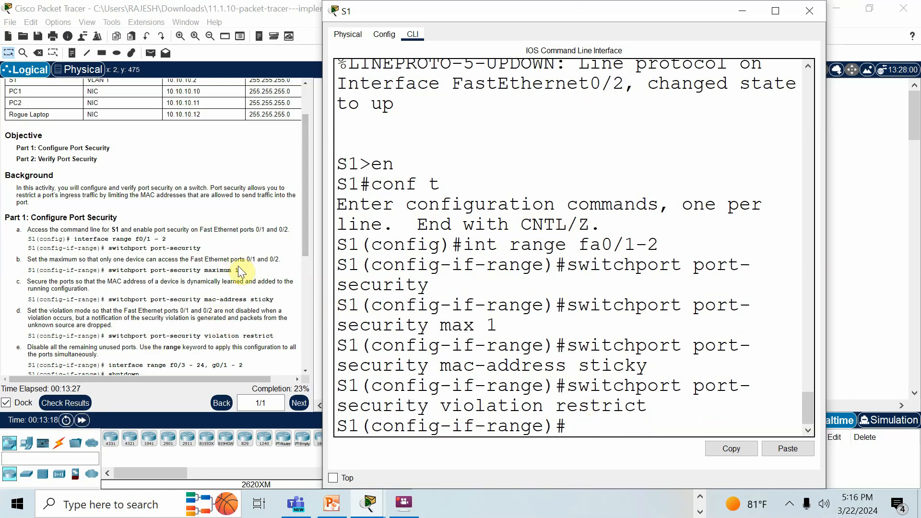
- Save the running configuration of S1 with do wr
scroll(240, 272, down, 1)
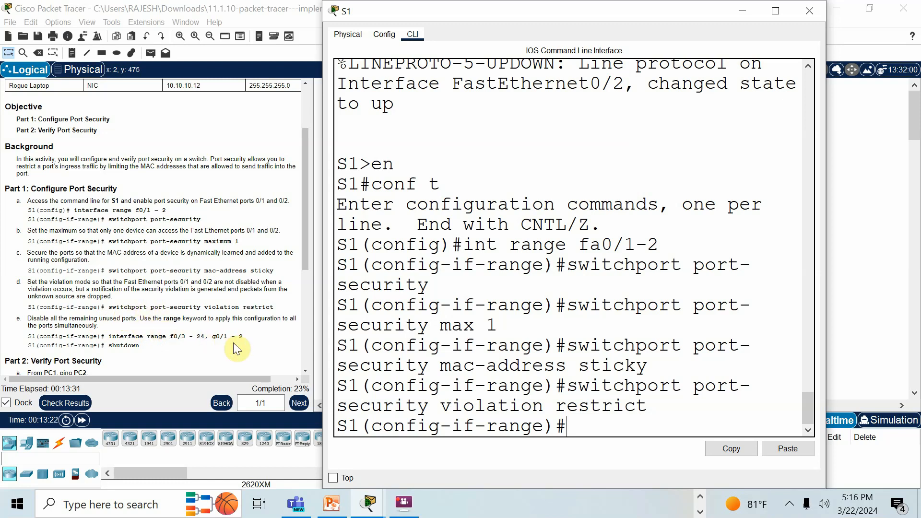
click(742, 15)
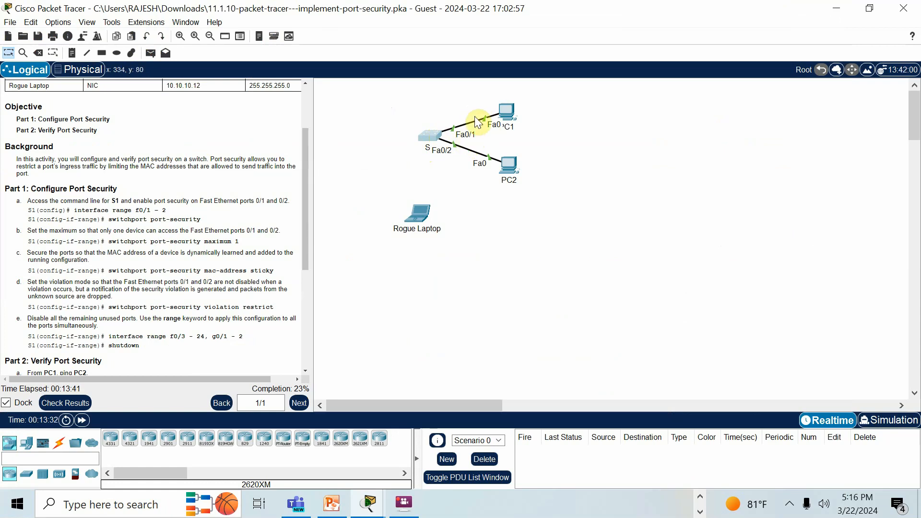
click(433, 137)
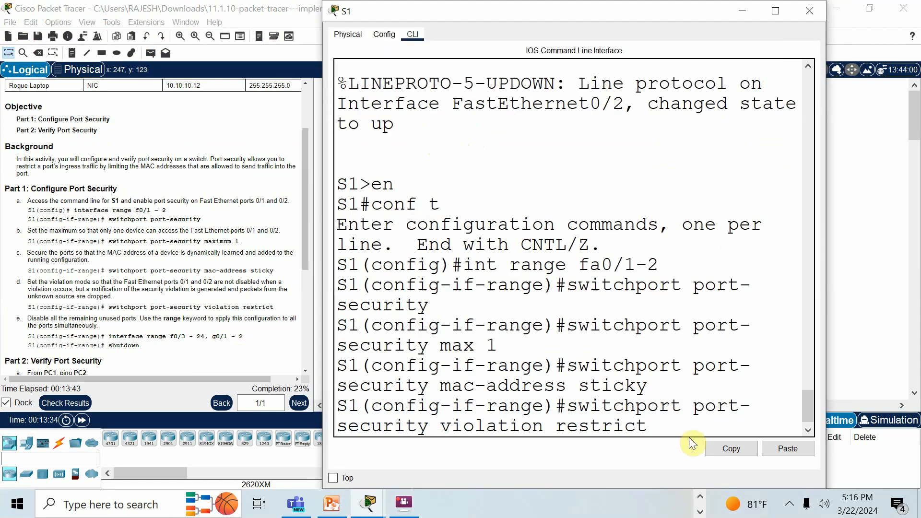
click(676, 375)
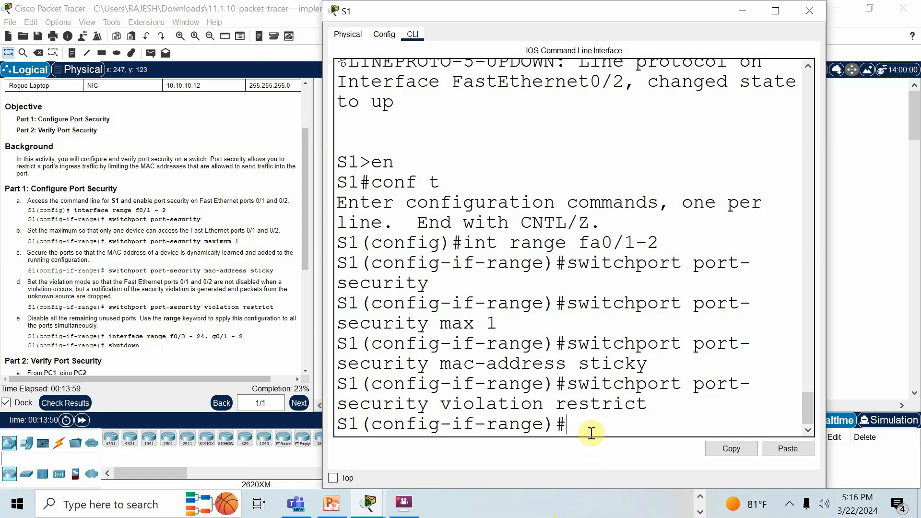
text(do w)
text(r)
key(Return)
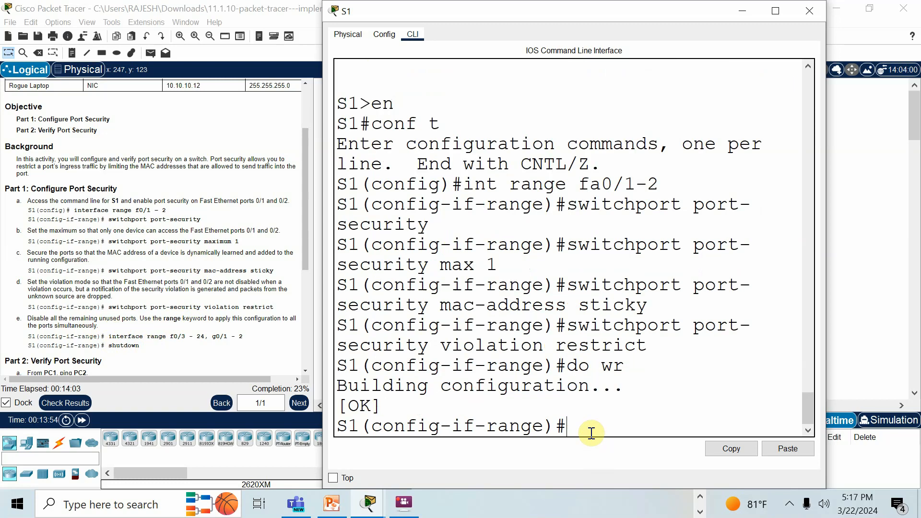
- Leave the current interface range, select int range fa0/3-24,g0/1-2 on S1 and disable these unused ports with shutdown
text(exit)
key(Return)
text(int range fa0/3-2)
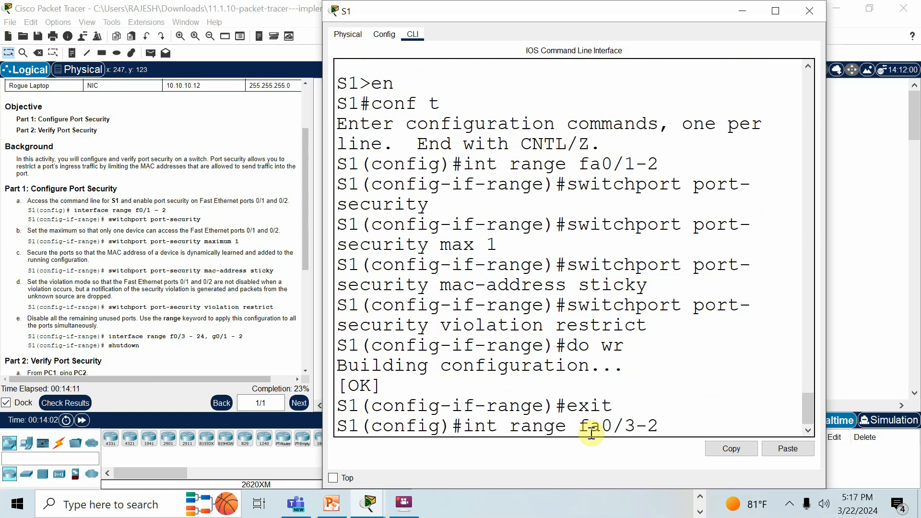
text(4,g0/1-2)
key(Return)
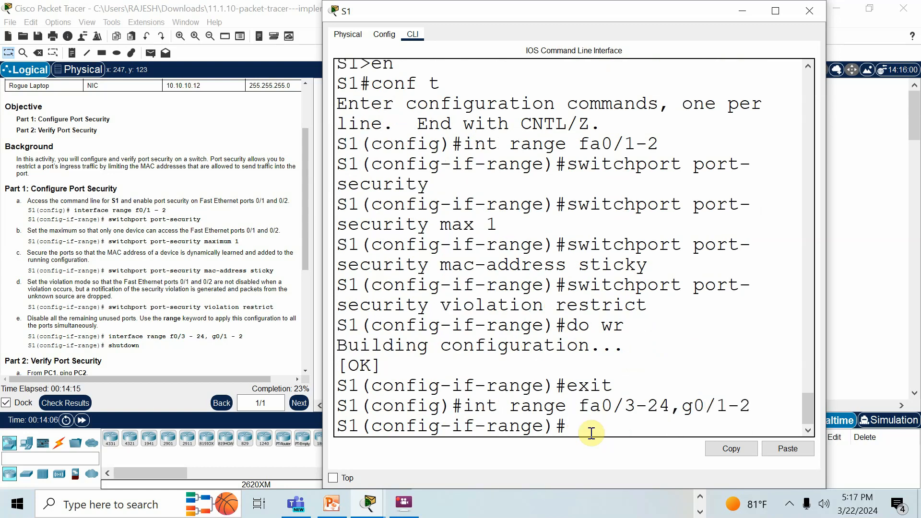
text(shutdown)
key(Return)
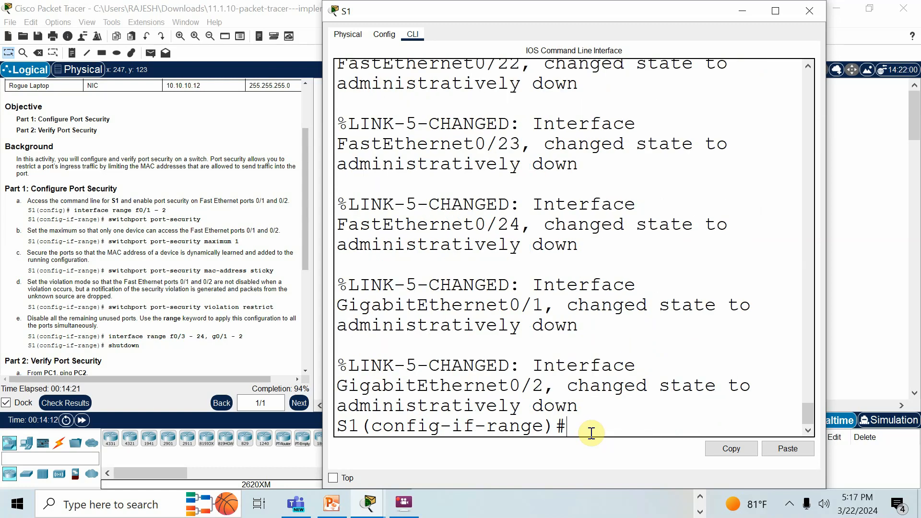
- Close the S1 window and copy PC2's IPv4 address from its IP Configuration
scroll(188, 299, down, 3)
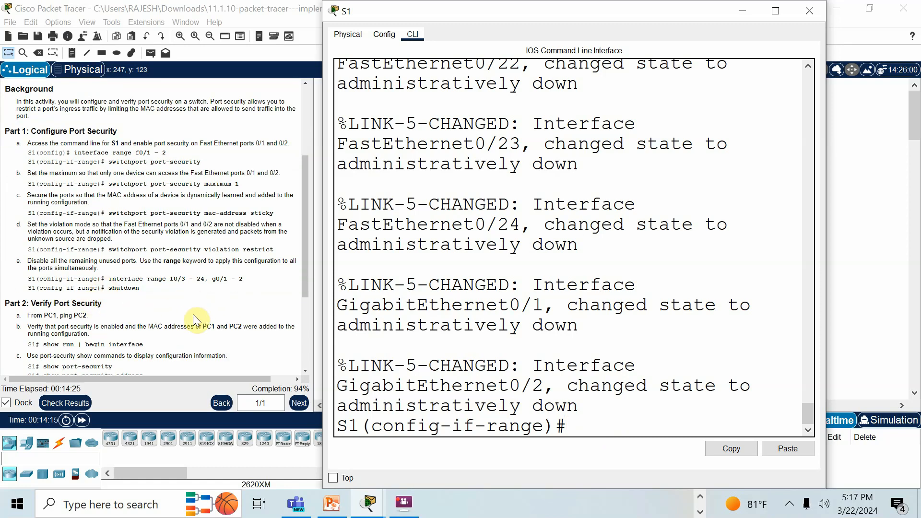
scroll(196, 319, down, 1)
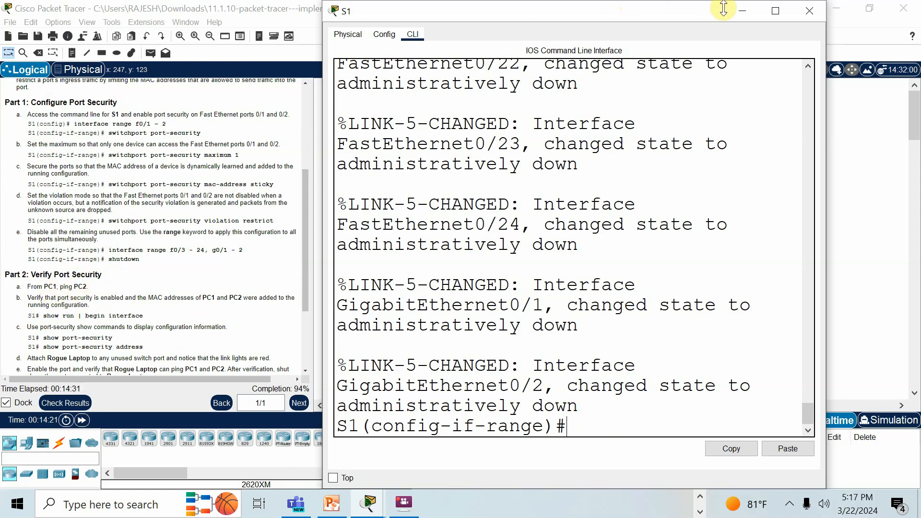
click(809, 11)
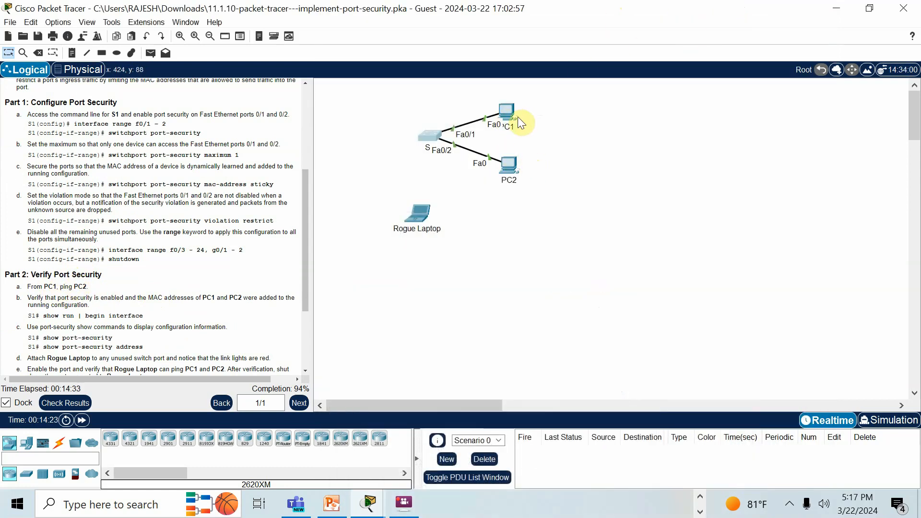
click(511, 160)
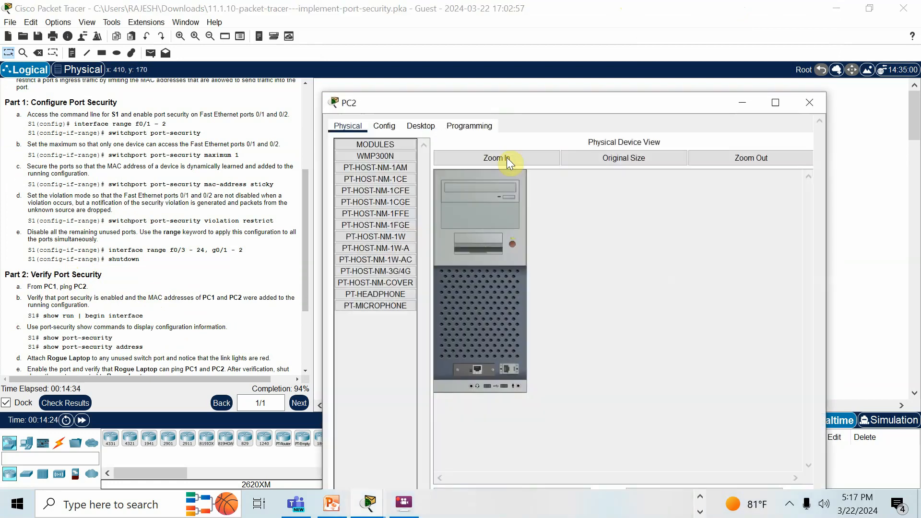
click(420, 124)
click(388, 160)
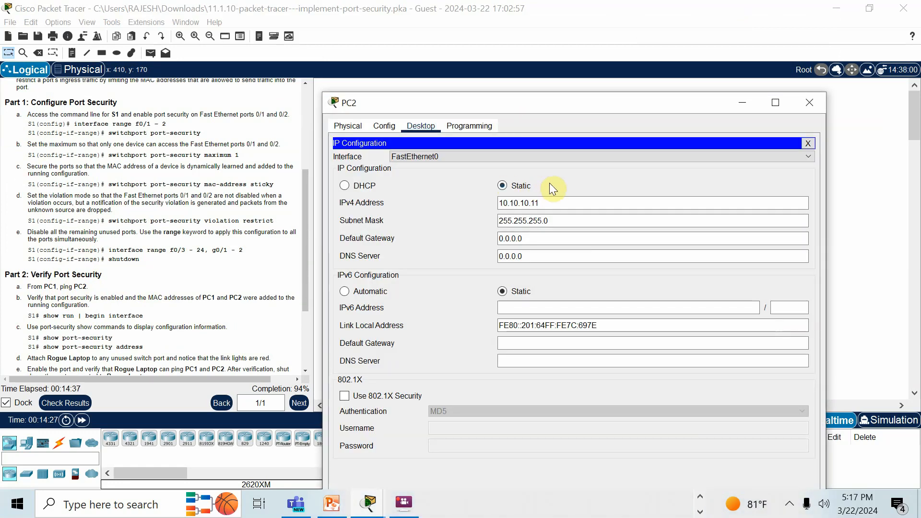
drag(551, 203, 494, 203)
click(525, 194)
right_click(525, 204)
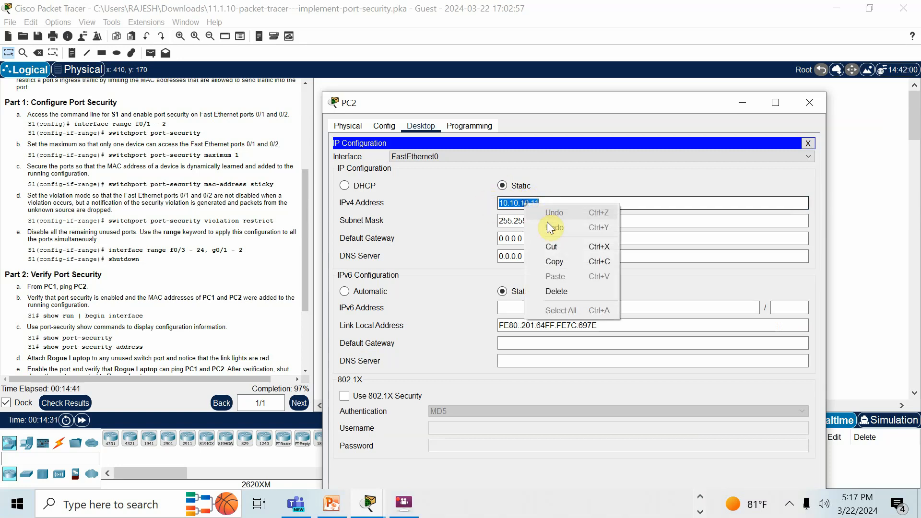
click(555, 262)
click(743, 101)
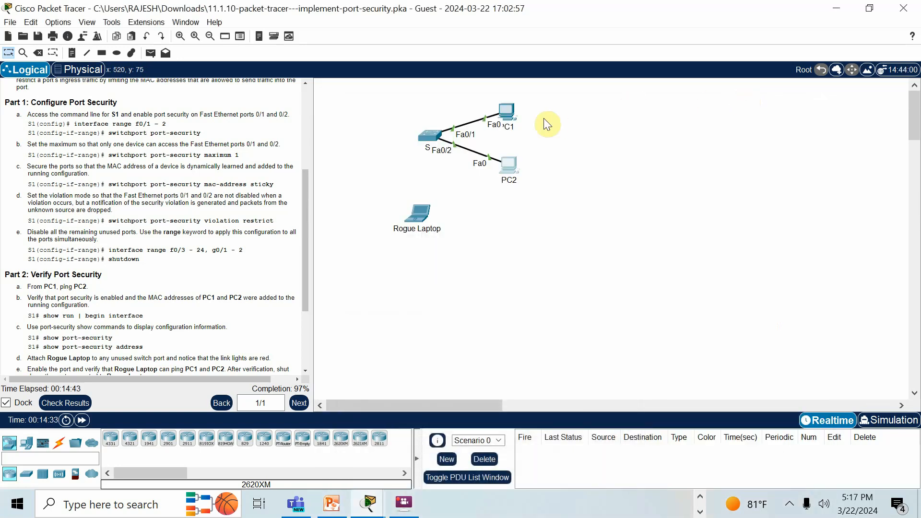
- Ping PC2 at 10.10.10.11 from the PC1 Command Prompt
click(512, 109)
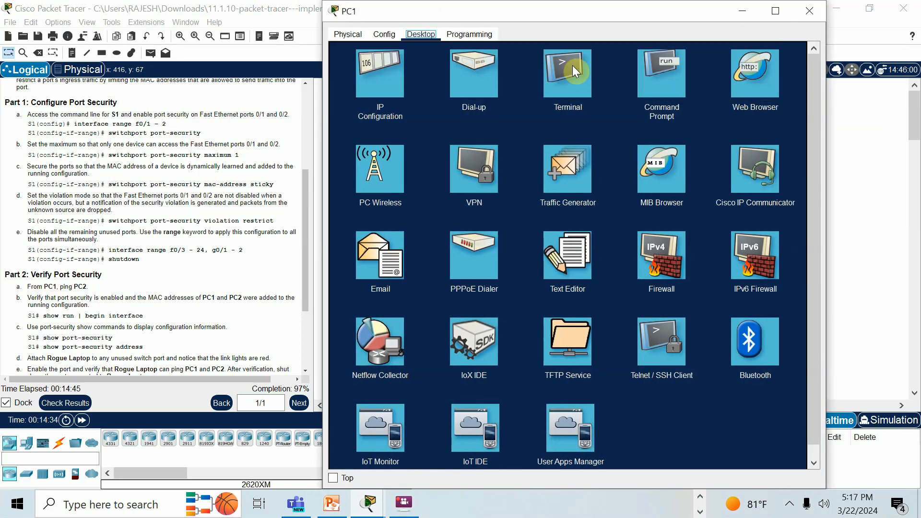
click(658, 88)
text(ping)
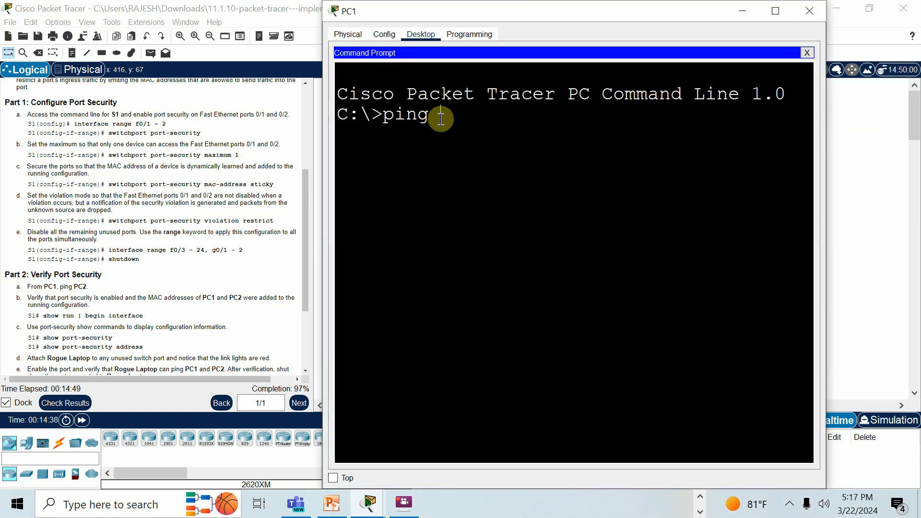
text( 10.10.10.11)
key(Return)
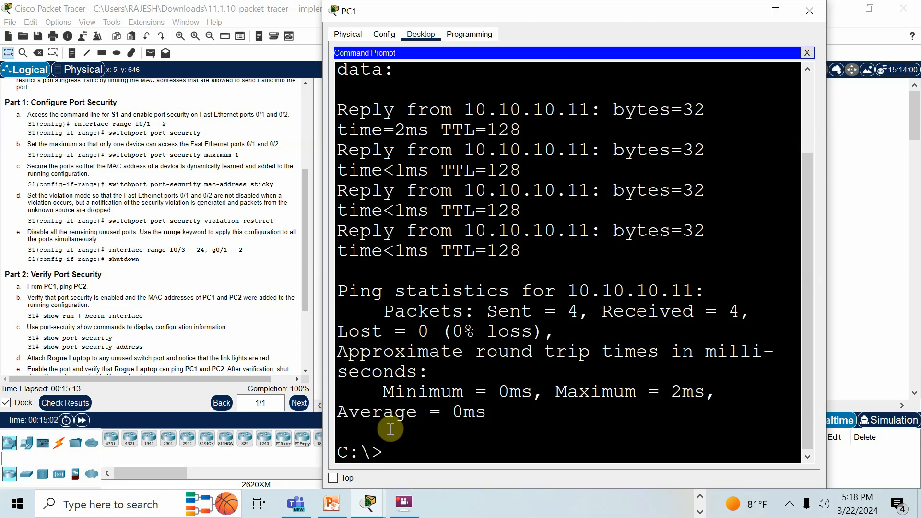
- Display PC1's physical address with ipconfig /all, enlarging its window to read it, and close PC1
text(ipconfig /all)
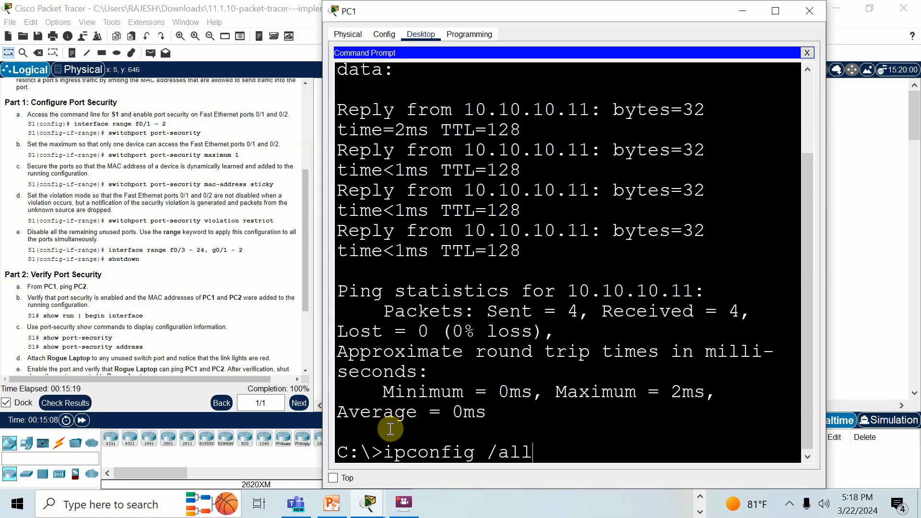
key(Return)
click(775, 11)
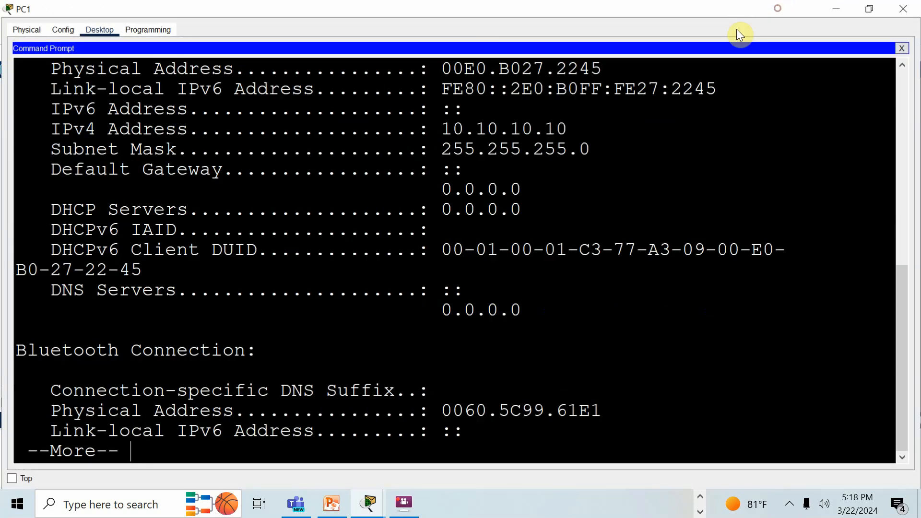
scroll(399, 210, up, 3)
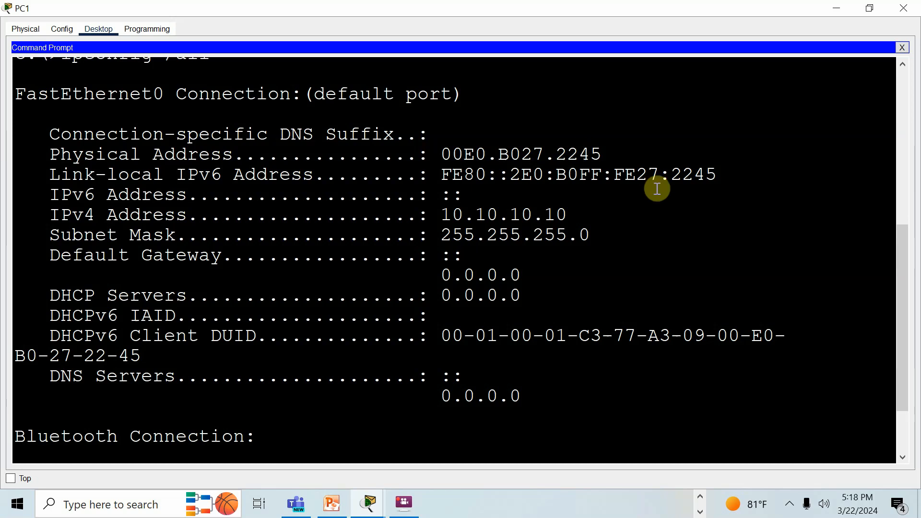
click(904, 8)
- Display PC2's physical address by running ipconfig /all in its Command Prompt, and close PC2
click(508, 161)
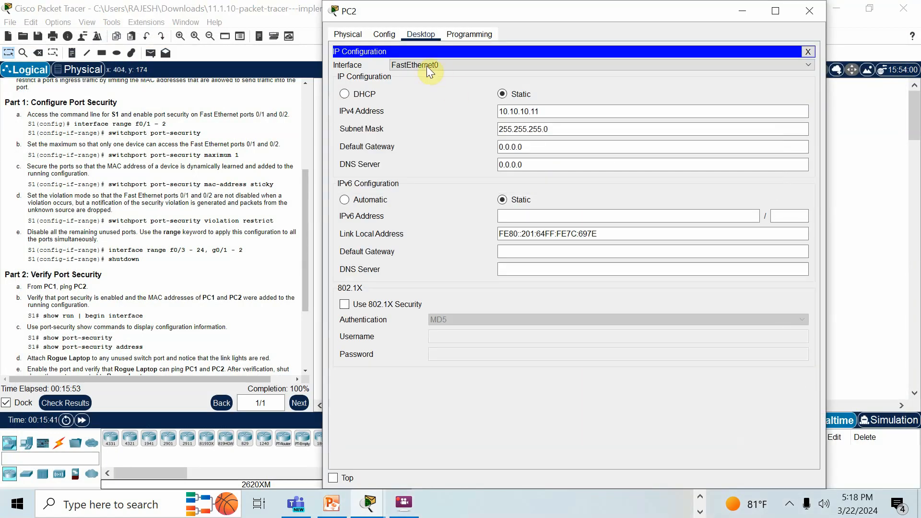
click(808, 52)
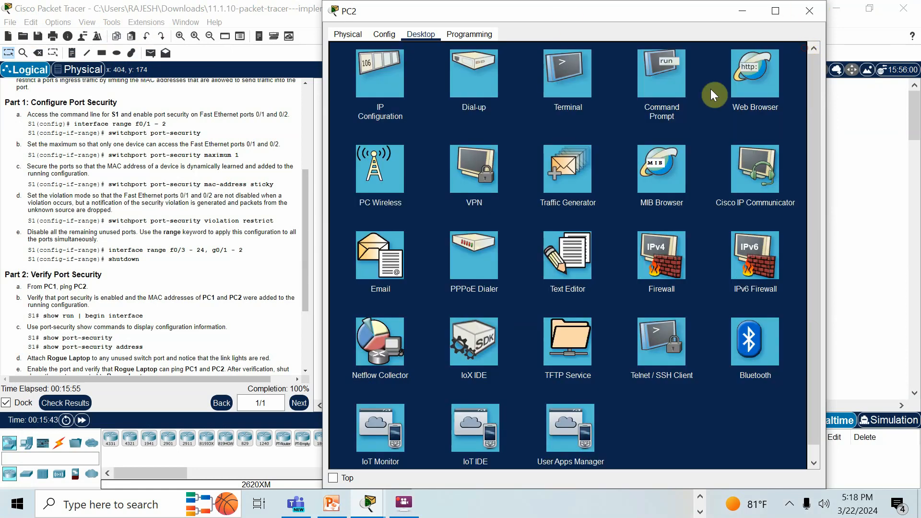
click(643, 79)
text(ipconfig /all)
key(Return)
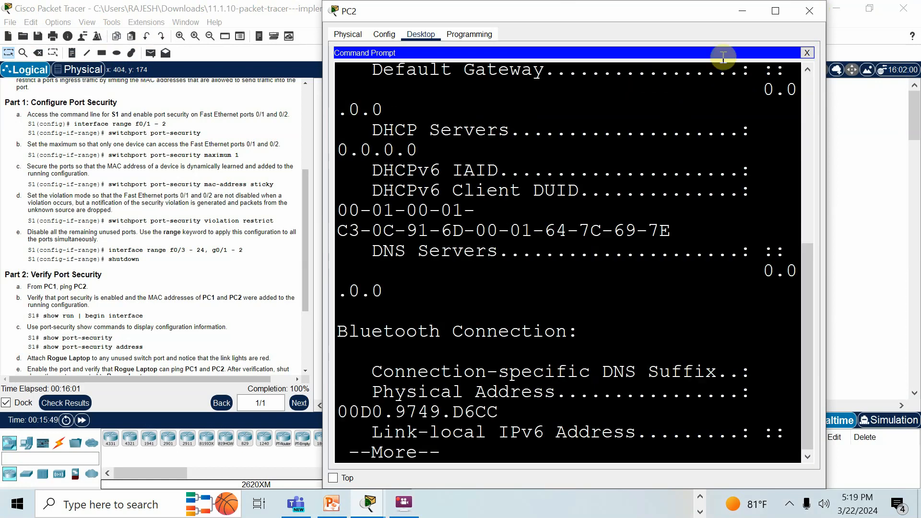
click(775, 10)
scroll(595, 192, up, 3)
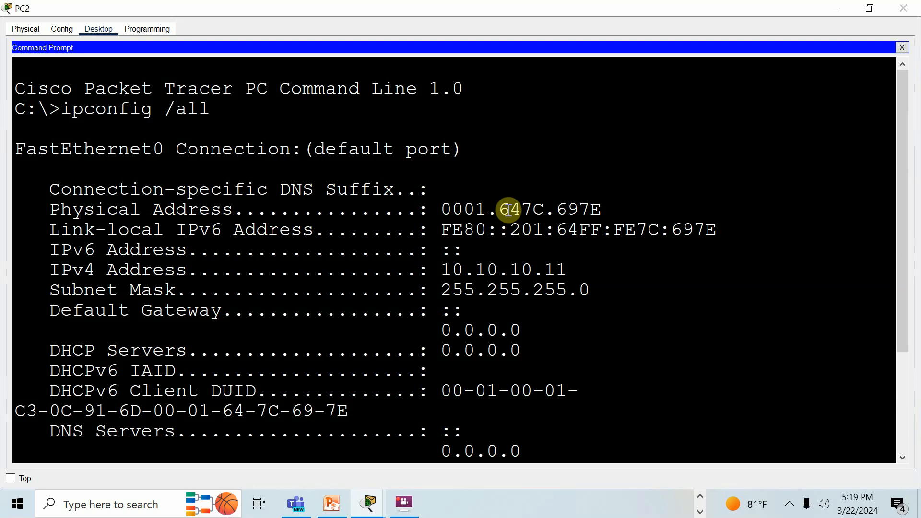
click(904, 9)
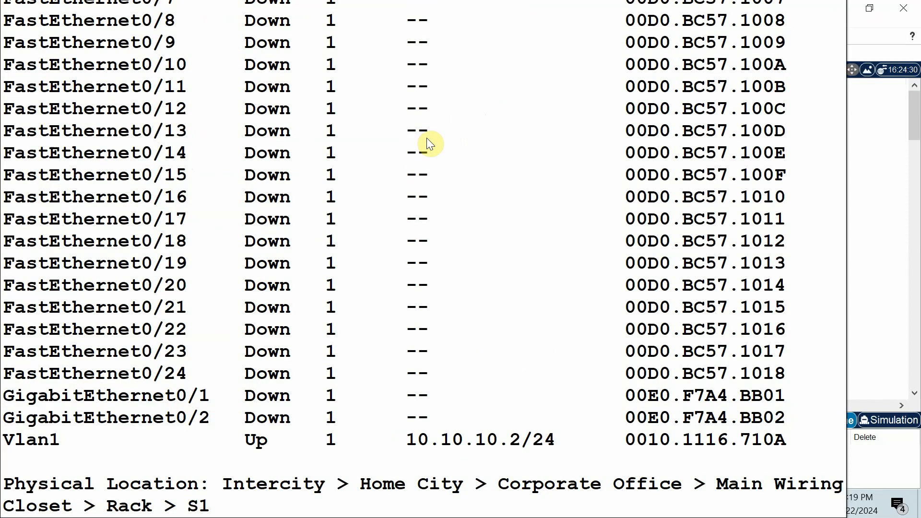
- Reopen the S1 command line and save the configuration with the unused ports disabled using do wr
click(427, 137)
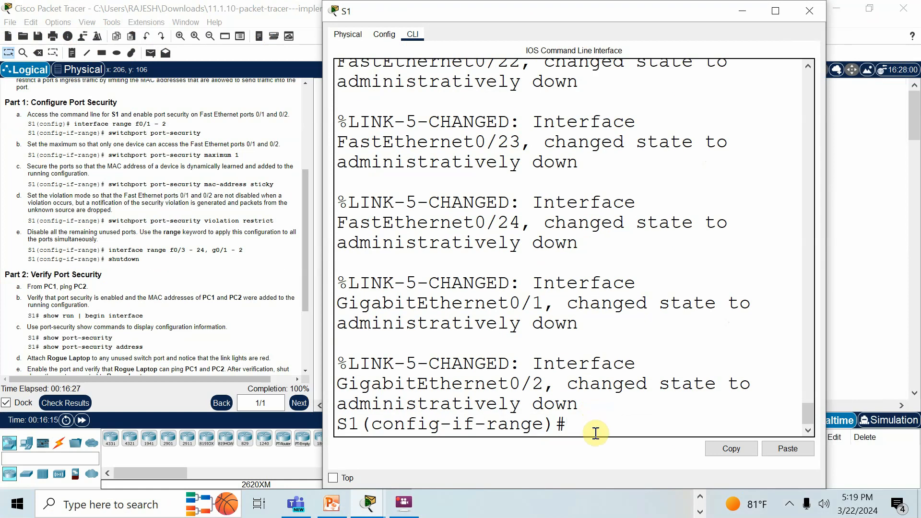
text(do wr)
key(Return)
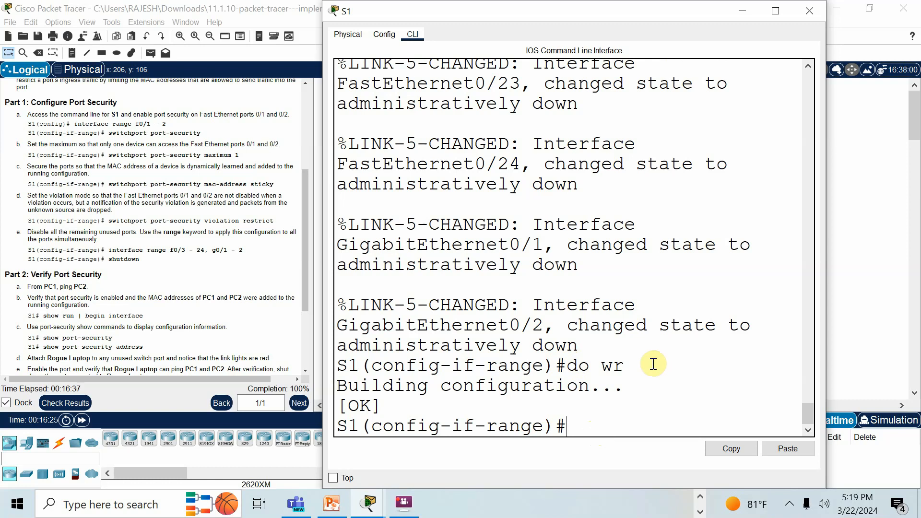
- Exit interface range and global configuration modes on S1 to return to the privileged EXEC prompt
text(exit)
key(Return)
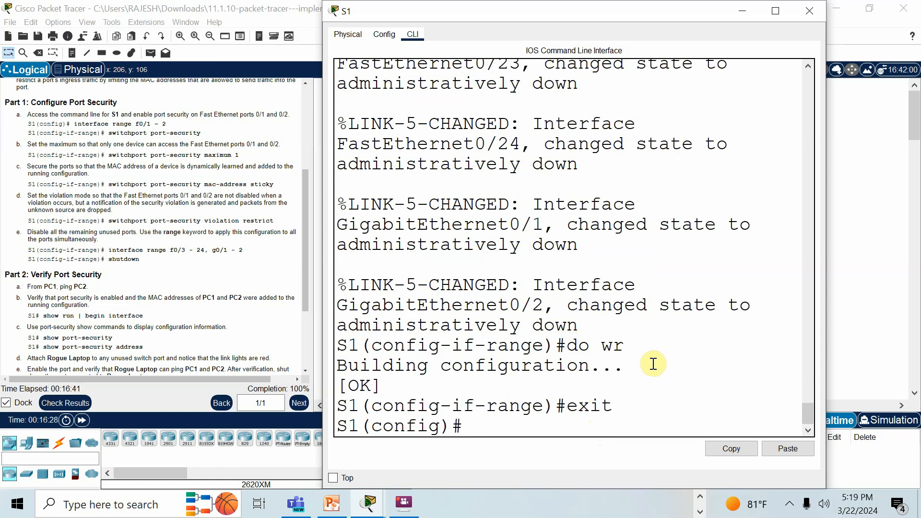
text(exit)
key(Return)
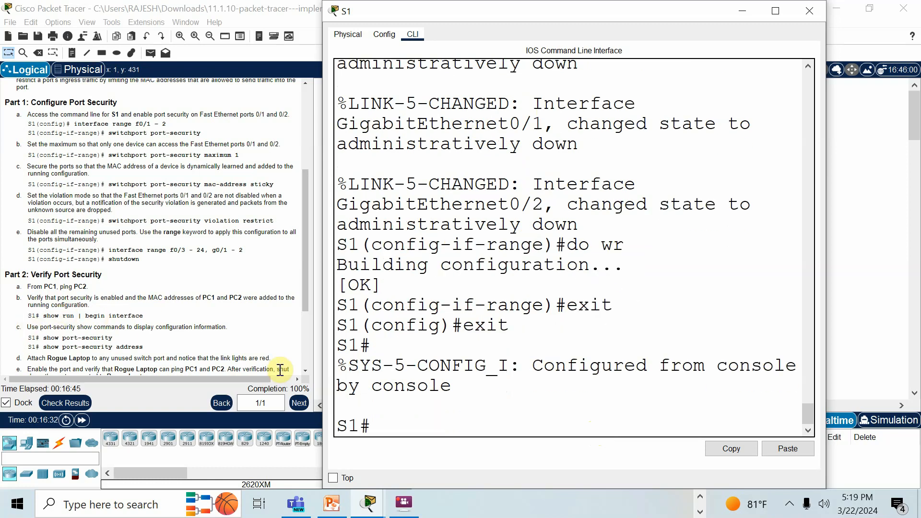
- Display S1's running configuration from the interface section with show run | begin interface, and enlarge the window to read it
text(show run)
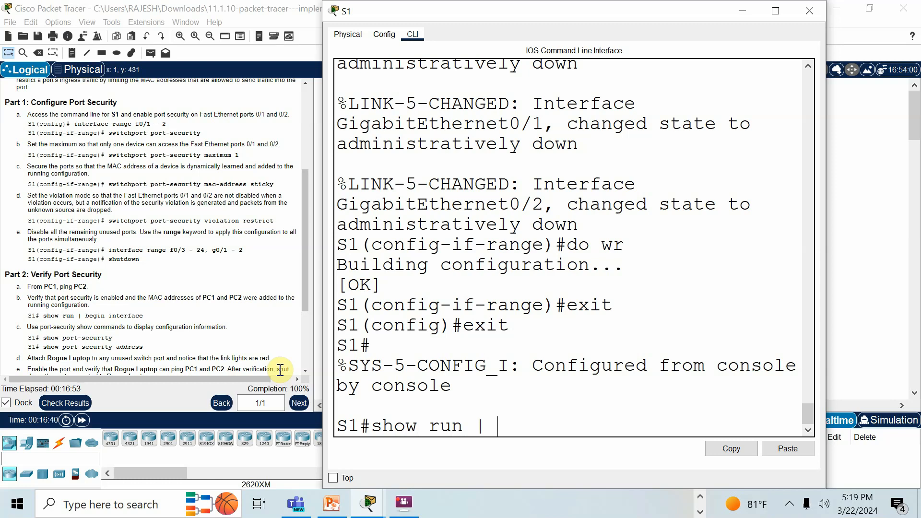
text(| begin interface)
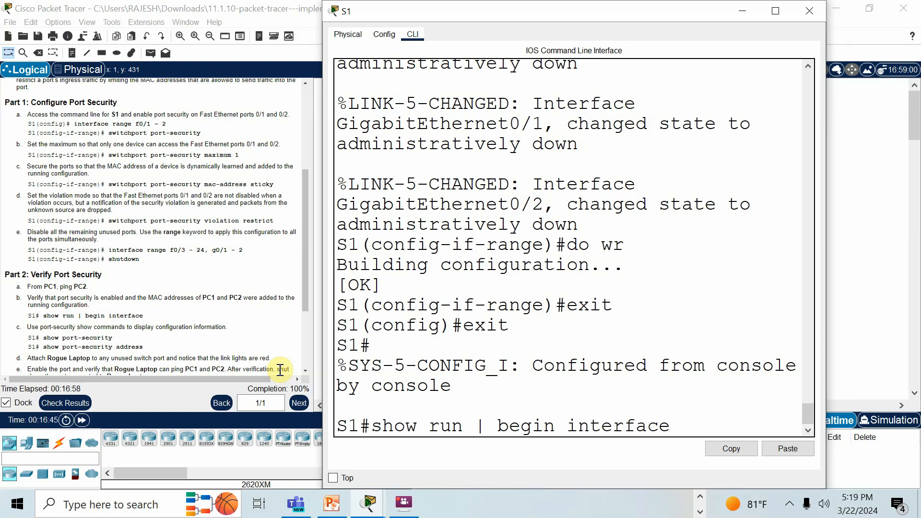
key(Return)
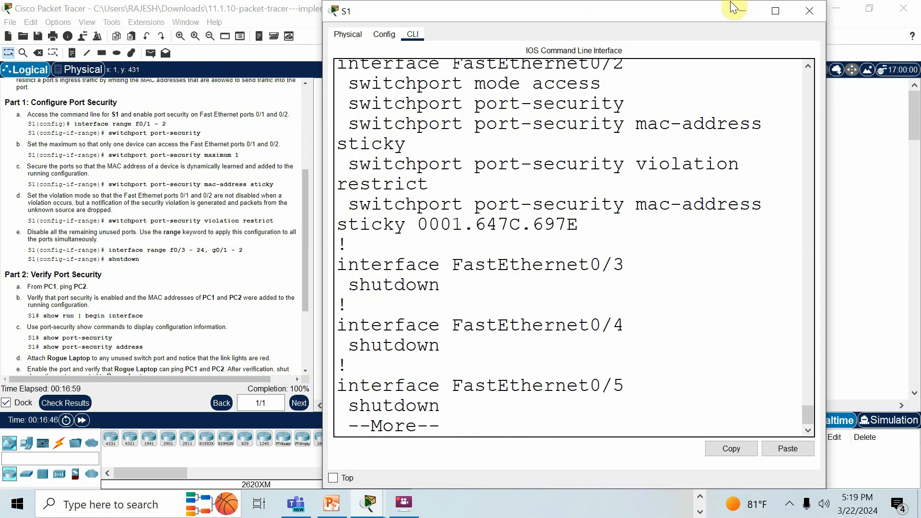
click(776, 10)
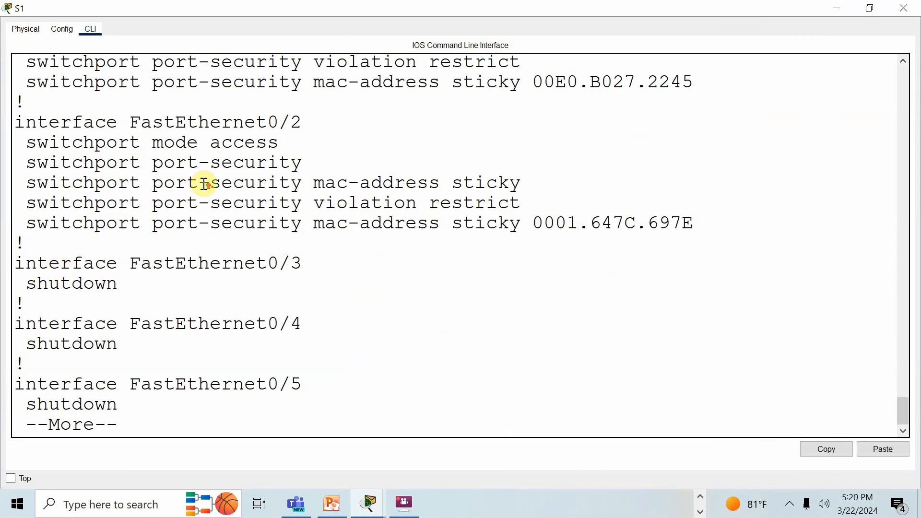
scroll(205, 185, up, 3)
scroll(205, 185, up, 1)
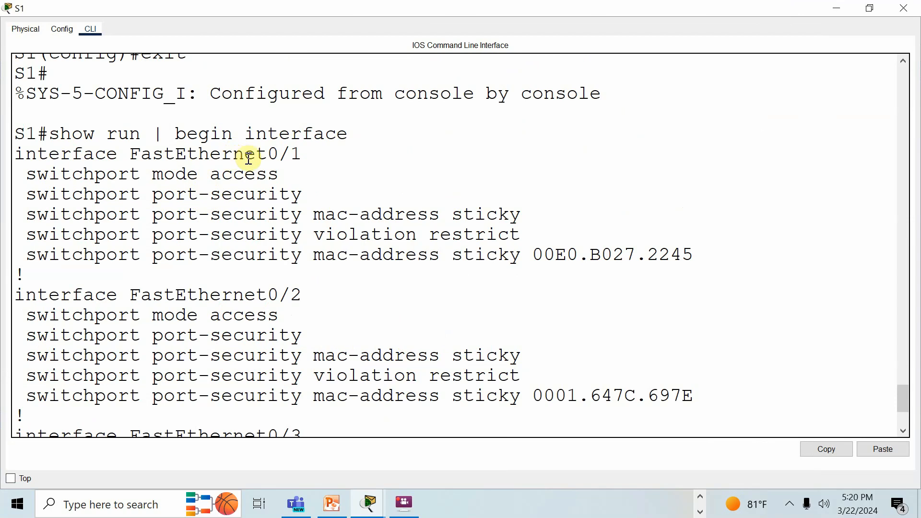
- Examine FastEthernet0/1's access mode, port security, sticky MAC address and violation settings in the running configuration
drag(222, 156, 139, 174)
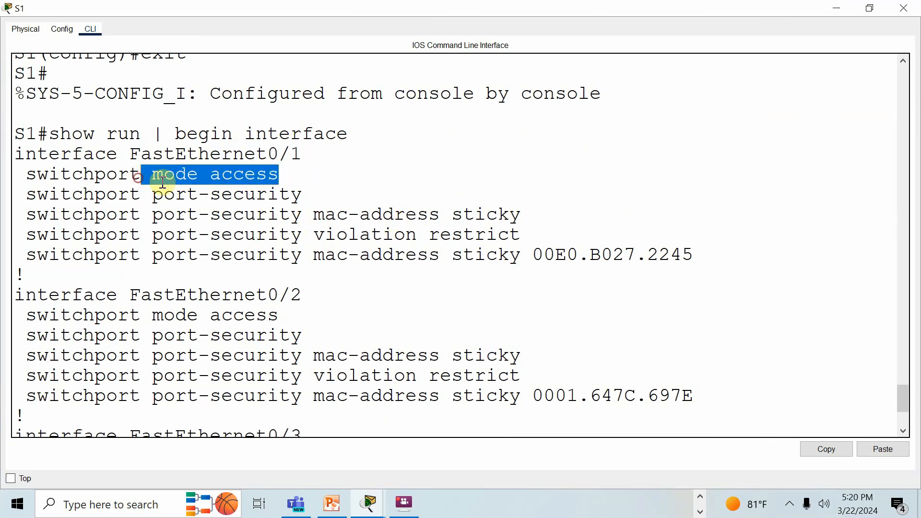
drag(350, 187, 231, 190)
drag(569, 203, 366, 209)
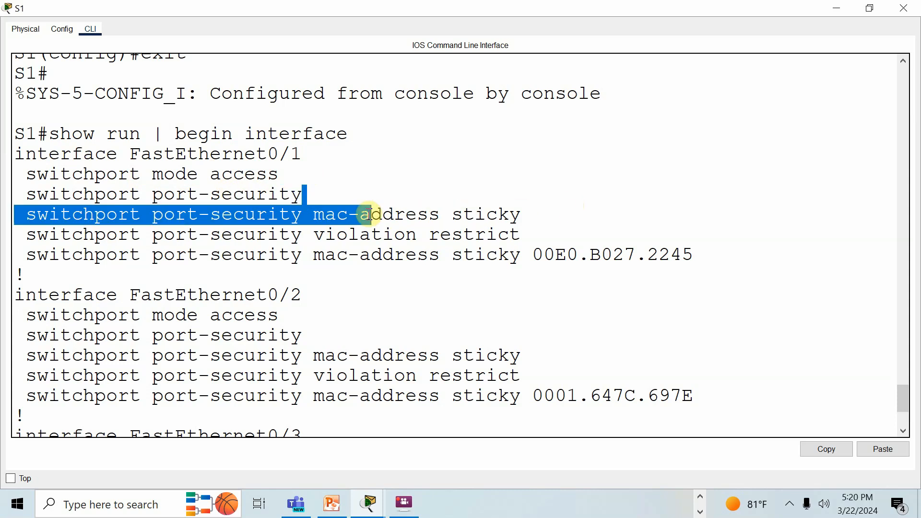
click(557, 235)
drag(523, 235, 428, 235)
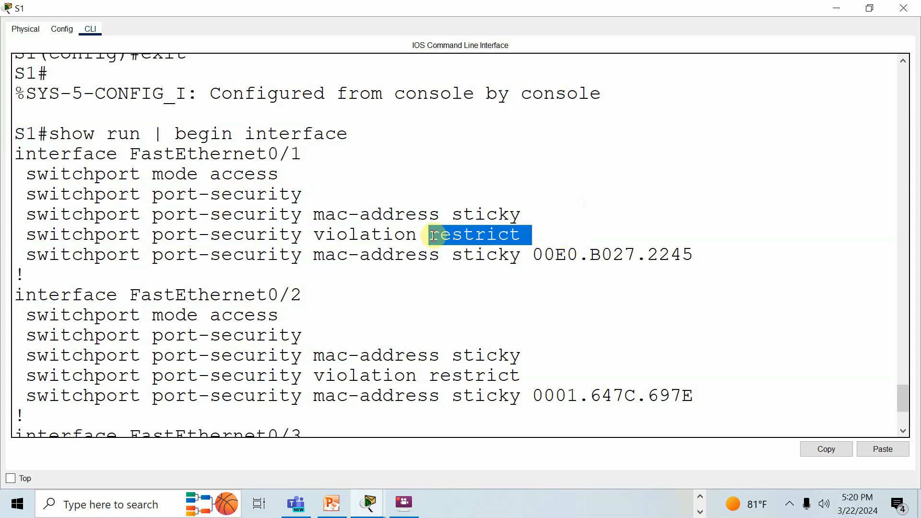
click(319, 255)
drag(319, 255, 520, 255)
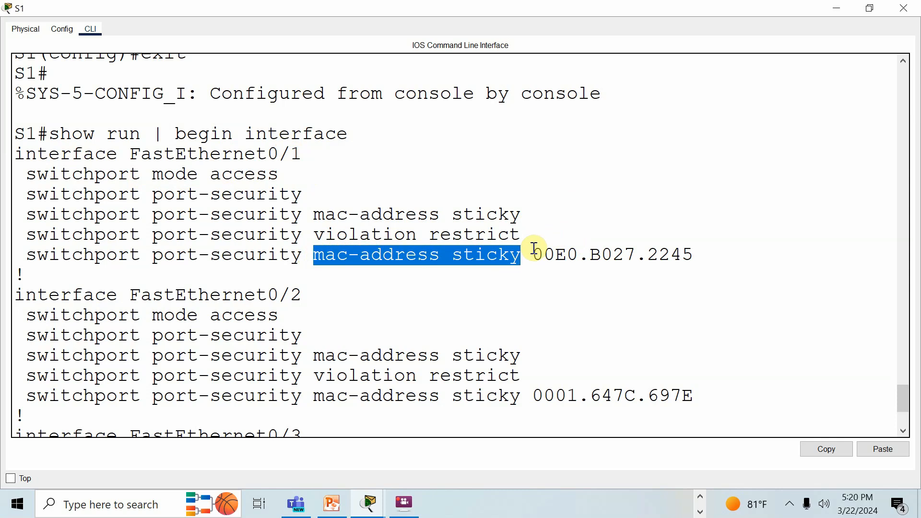
drag(710, 254, 625, 255)
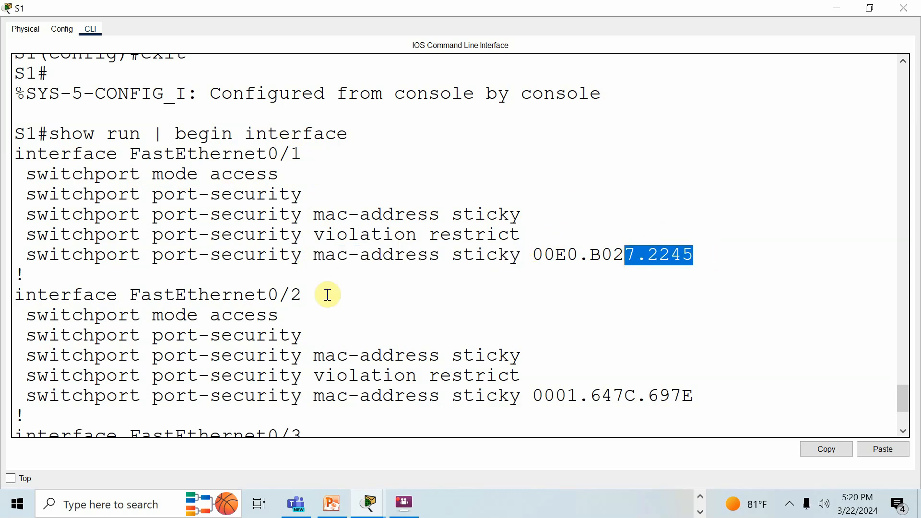
- Check the same access mode, port security, sticky MAC and violation lines for FastEthernet0/2
drag(281, 315, 179, 308)
drag(304, 337, 244, 328)
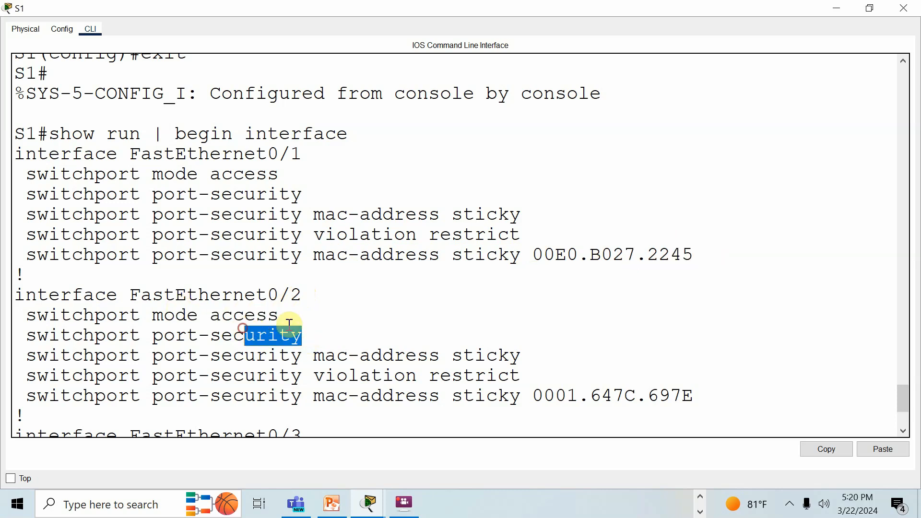
drag(509, 357, 432, 353)
drag(530, 373, 448, 376)
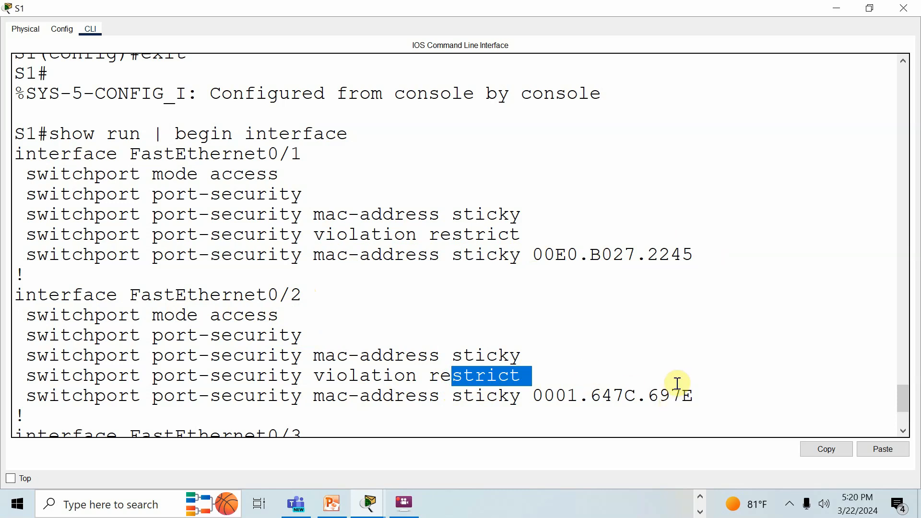
- Page through the remaining interfaces from FastEthernet0/3 to GigabitEthernet0/1 to check their shutdown status, and minimize the S1 window
scroll(672, 323, down, 3)
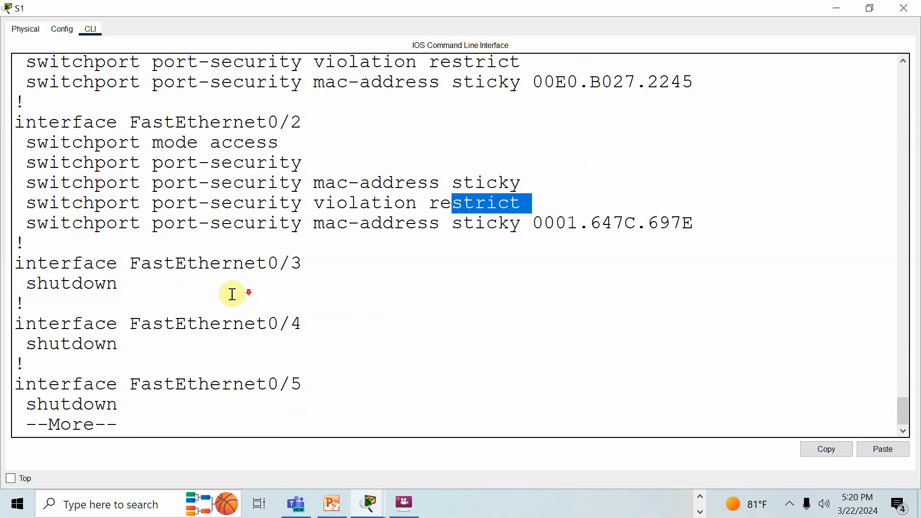
key(Return)
key(Return)
key(Return)
key(Return)
key(Return)
key(Return)
key(Return)
key(Return)
key(Return)
key(Return)
key(Return)
key(Return)
key(Return)
key(Return)
key(Return)
key(Return)
key(Return)
key(Return)
key(Return)
key(Return)
key(Return)
key(Return)
key(Return)
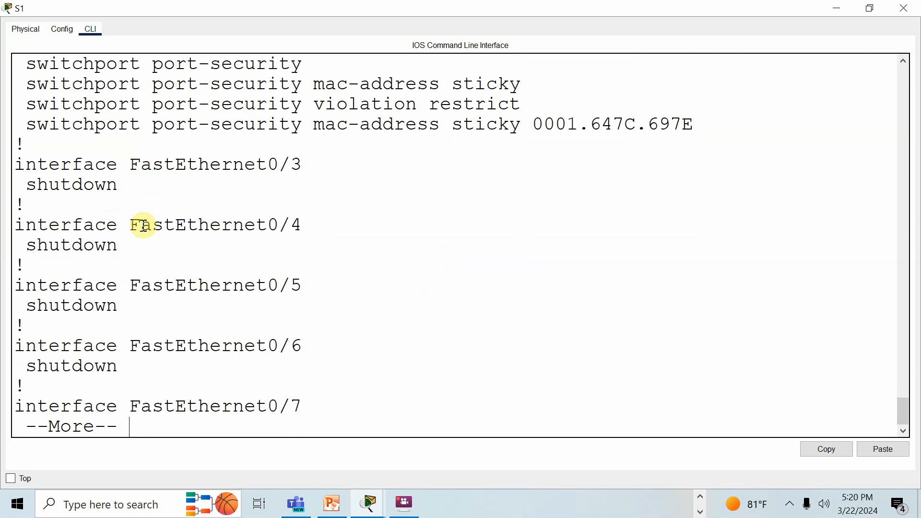
key(Return)
key(Return)
key(Return)
key(Return)
key(Return)
key(Return)
key(Return)
key(Return)
key(Return)
key(Return)
key(Return)
key(Return)
key(Return)
key(Return)
key(Return)
key(Return)
key(Return)
key(Return)
key(Return)
key(Return)
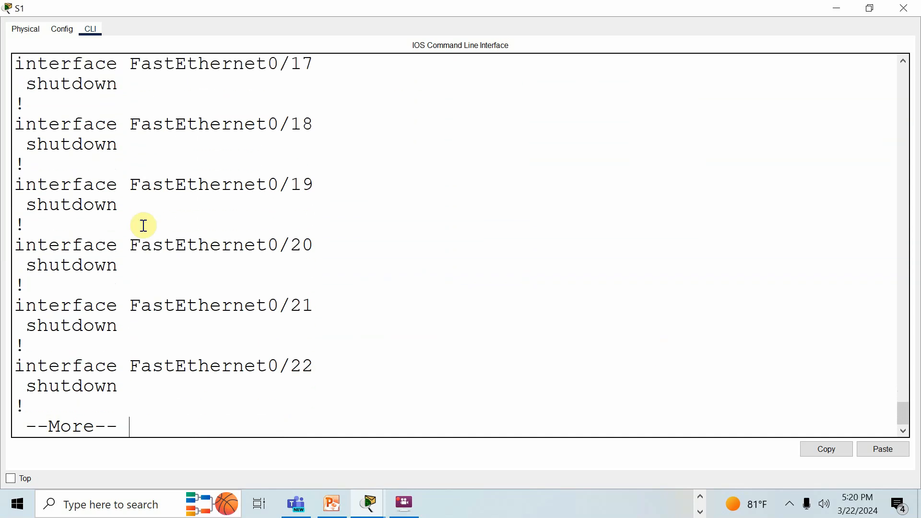
click(837, 8)
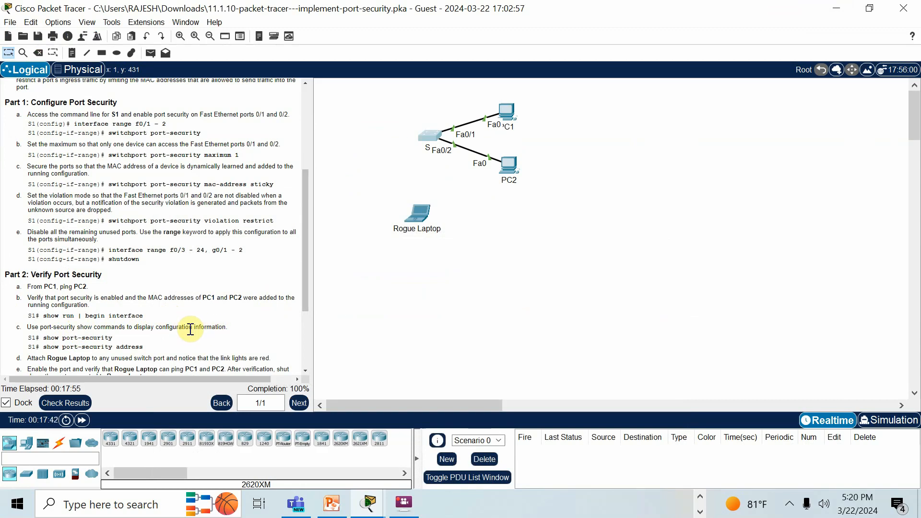
- Reopen the S1 command line and display the port security summary with sh port-security
click(432, 136)
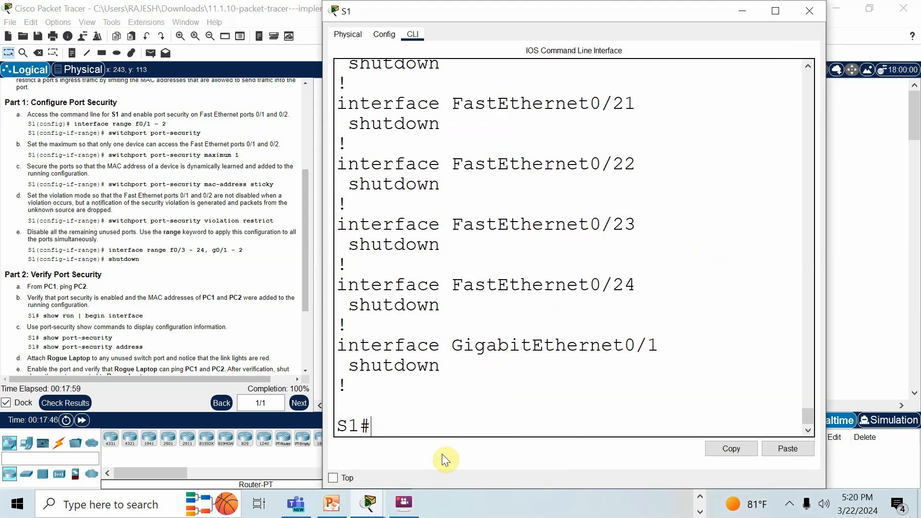
text(sh)
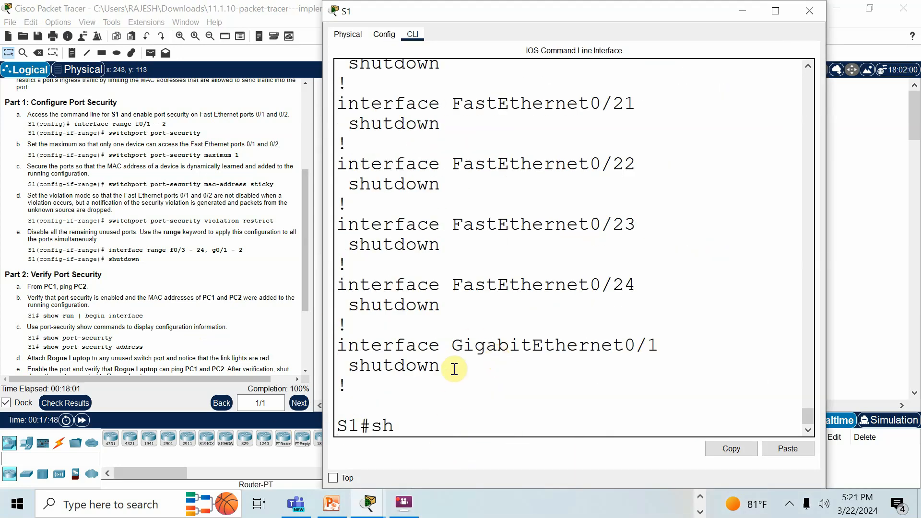
text( port)
text(-secuirty)
key(BackSpace)
key(BackSpace)
key(BackSpace)
key(BackSpace)
text(rity)
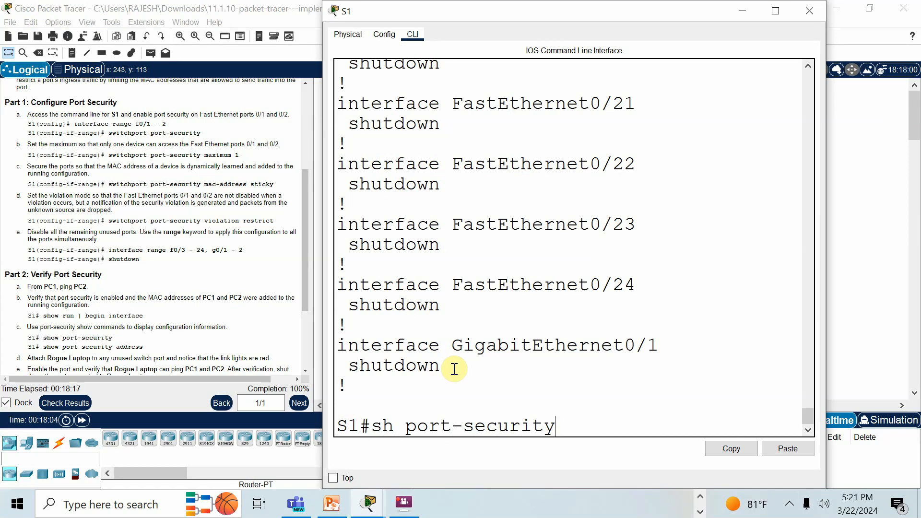
key(Return)
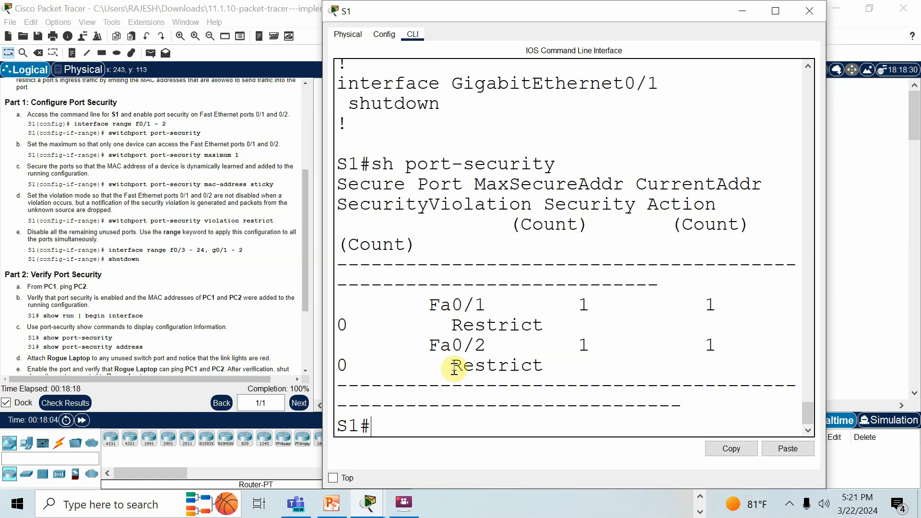
- Enlarge the S1 window, review the Fa0/1 and Fa0/2 entries of the port security table, and minimize the window
click(773, 9)
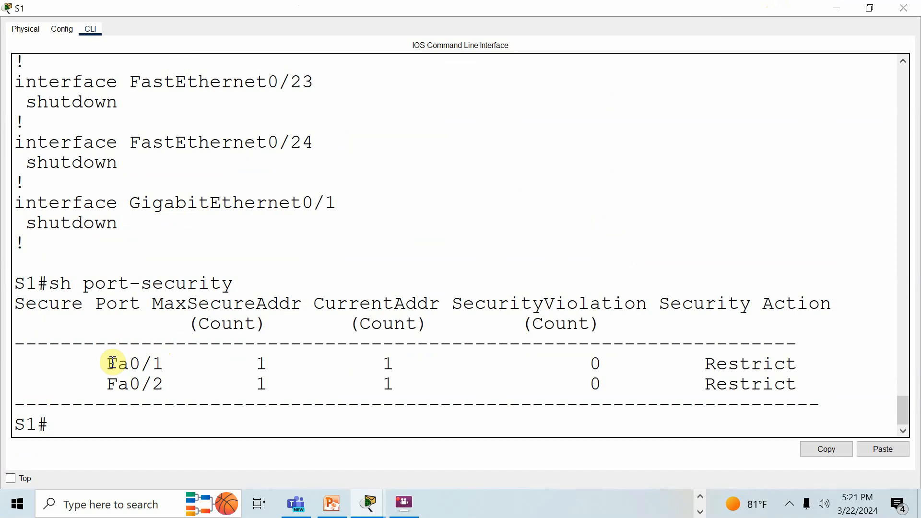
drag(107, 363, 163, 364)
drag(95, 384, 164, 384)
click(260, 364)
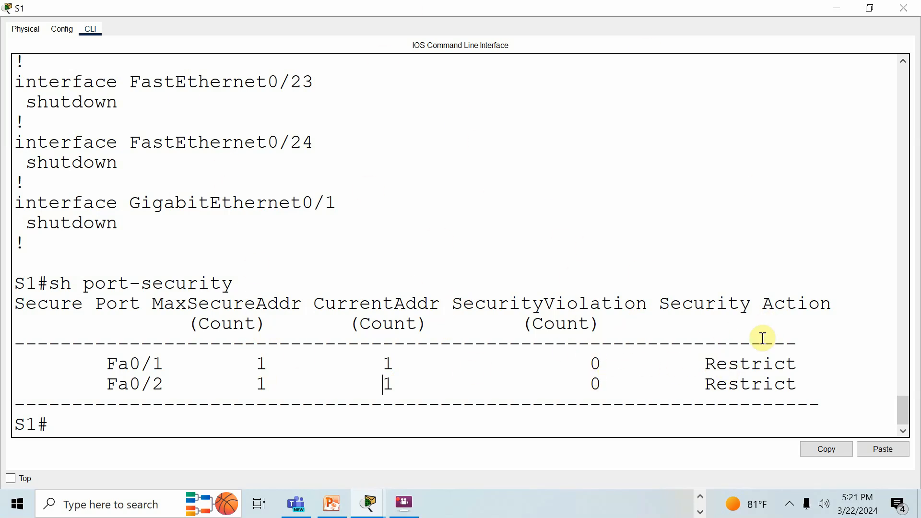
click(839, 8)
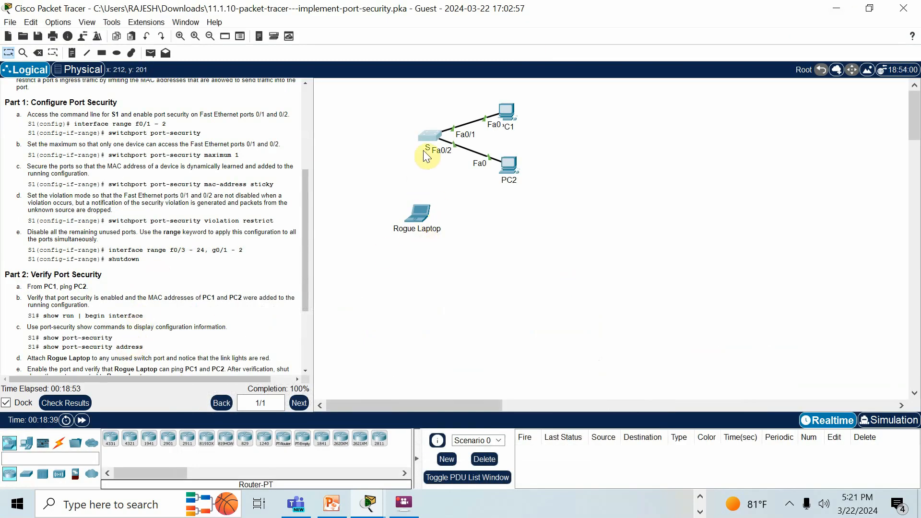
- Reopen the S1 command line and display the secure MAC address table with sh port-security address
click(431, 137)
scroll(438, 355, down, 15)
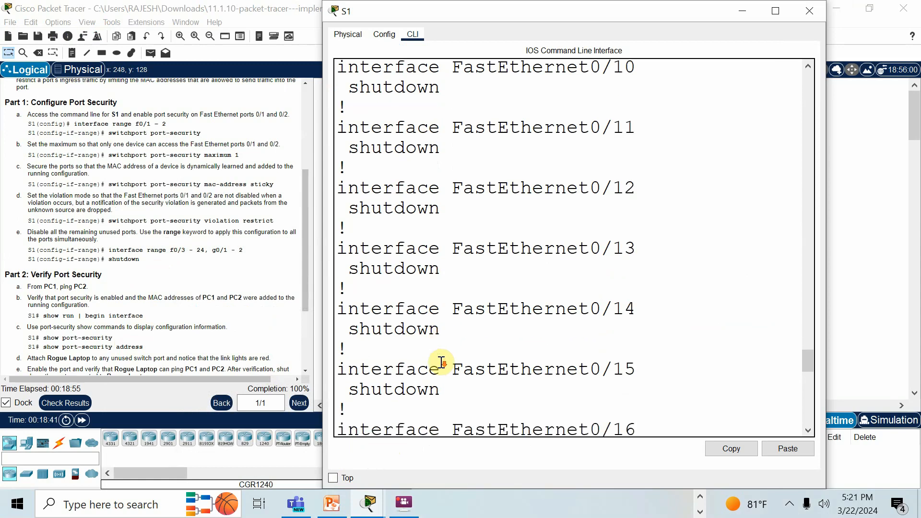
scroll(442, 362, down, 5)
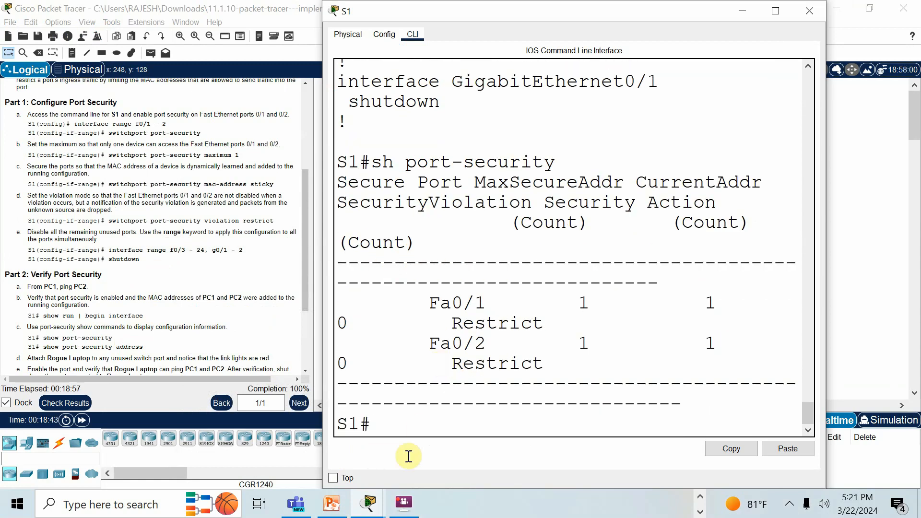
text(sh)
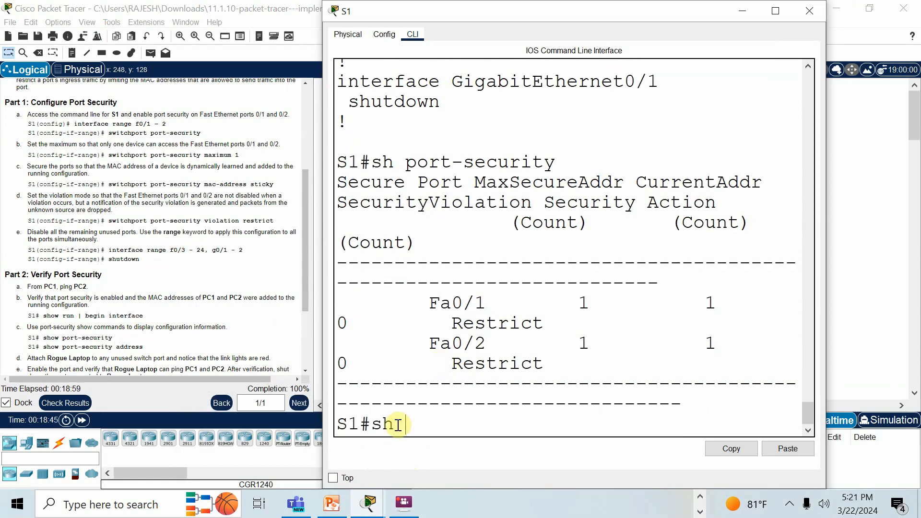
text( port-se)
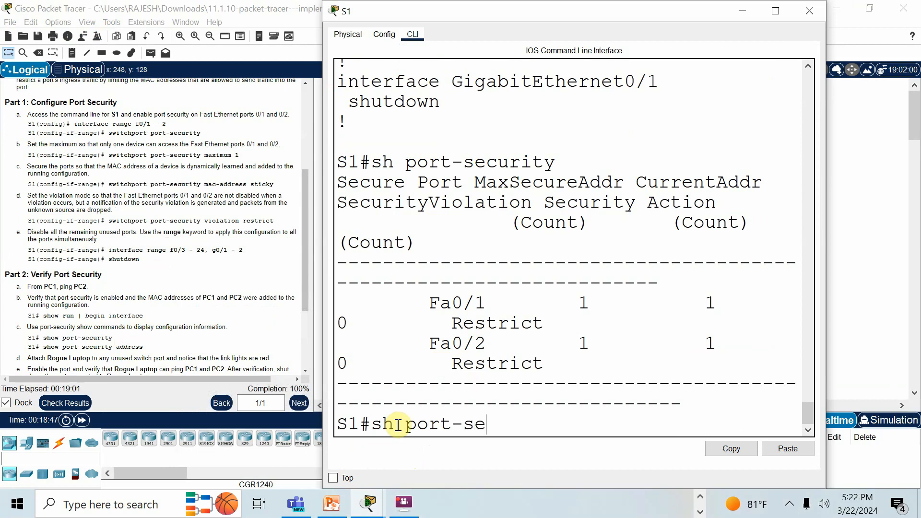
text(curity a)
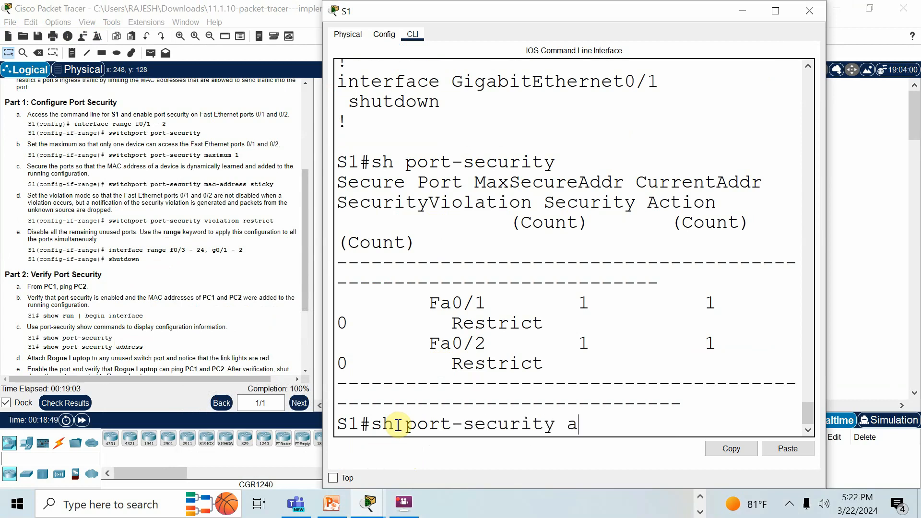
text(ddre)
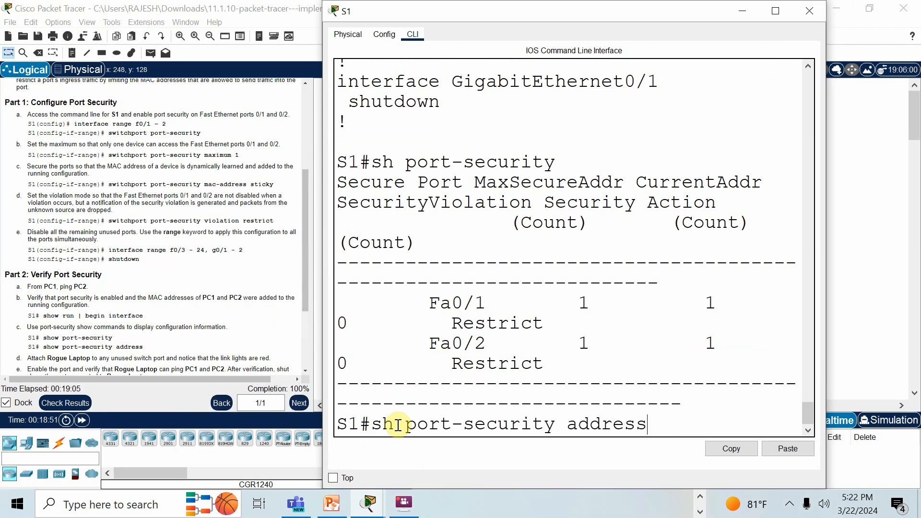
text(ss)
key(Return)
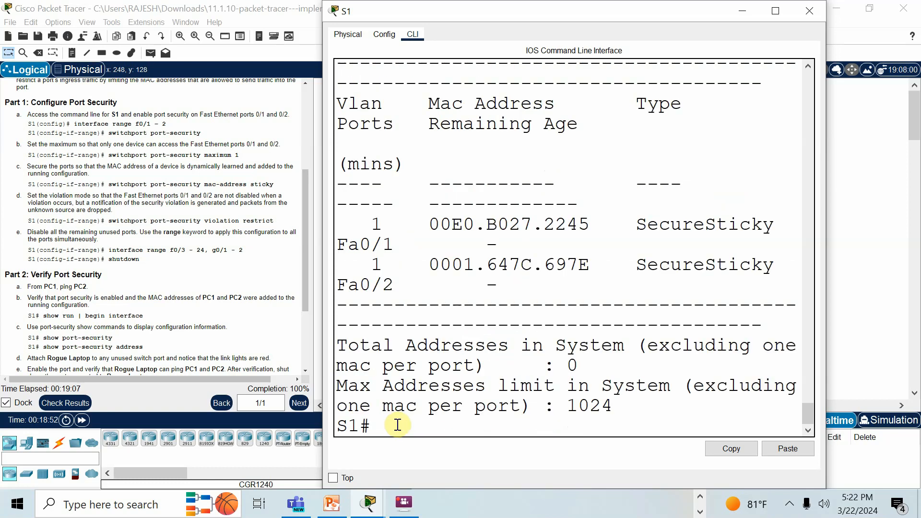
- Enlarge the S1 window and check the secure MAC addresses listed for Fa0/1 and Fa0/2
click(775, 10)
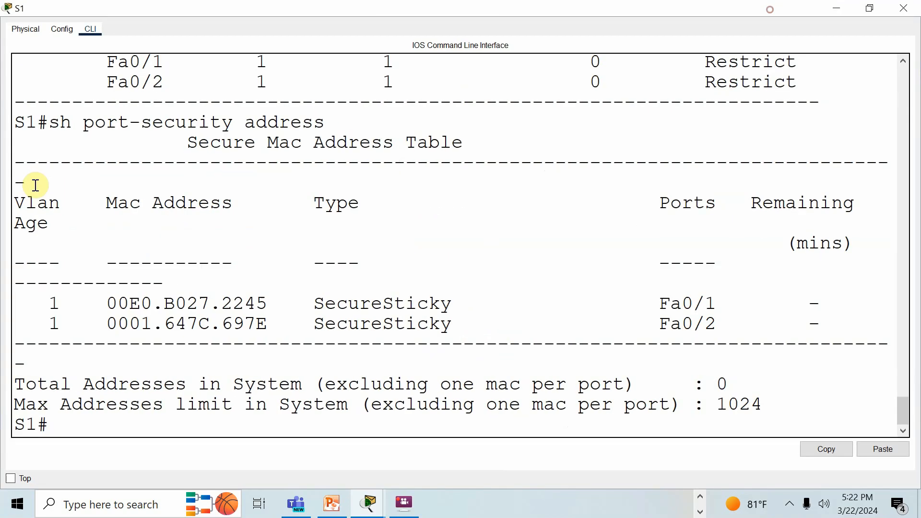
drag(109, 302, 282, 307)
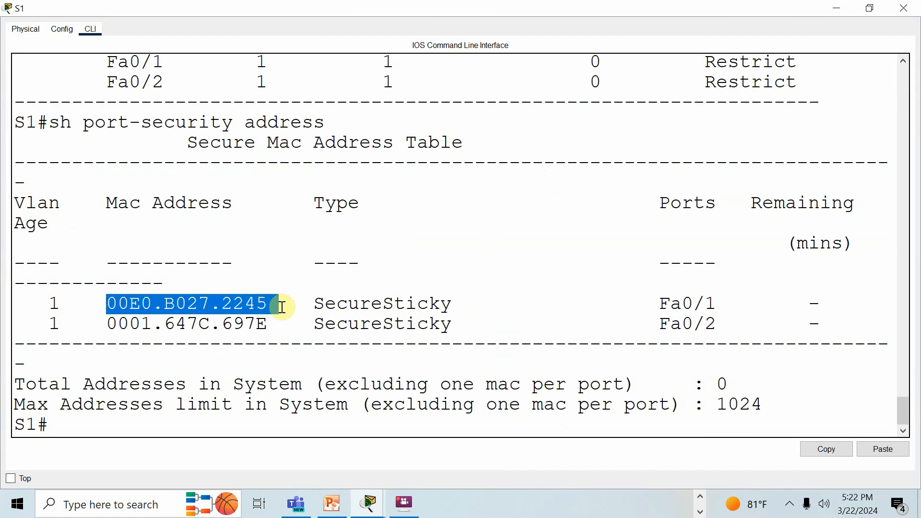
drag(94, 327, 263, 332)
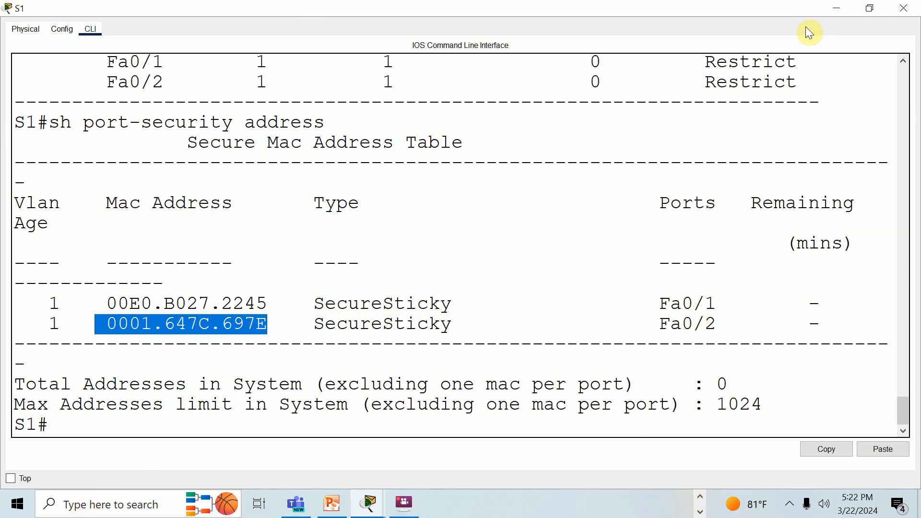
- Connect the Rogue Laptop's FastEthernet0 port to FastEthernet0/3 on S1 with a copper straight-through cable
click(837, 8)
scroll(203, 309, down, 2)
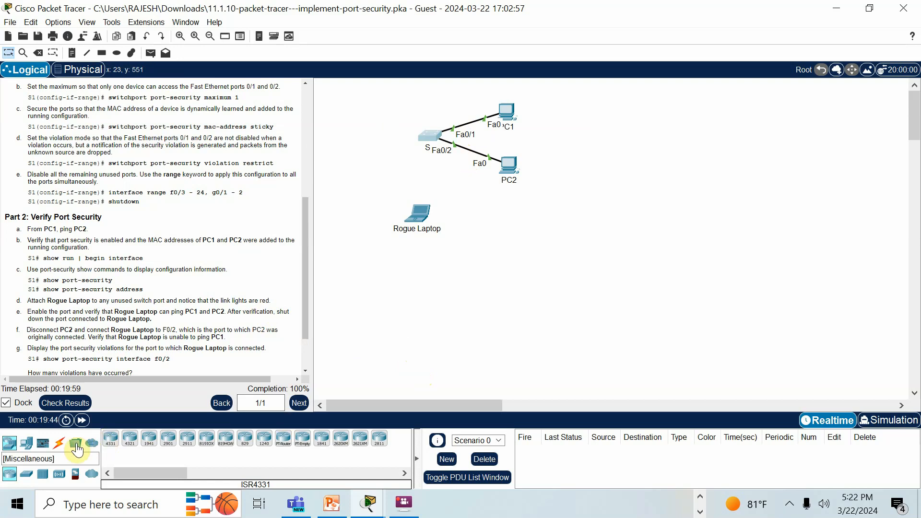
click(59, 442)
click(149, 438)
click(415, 214)
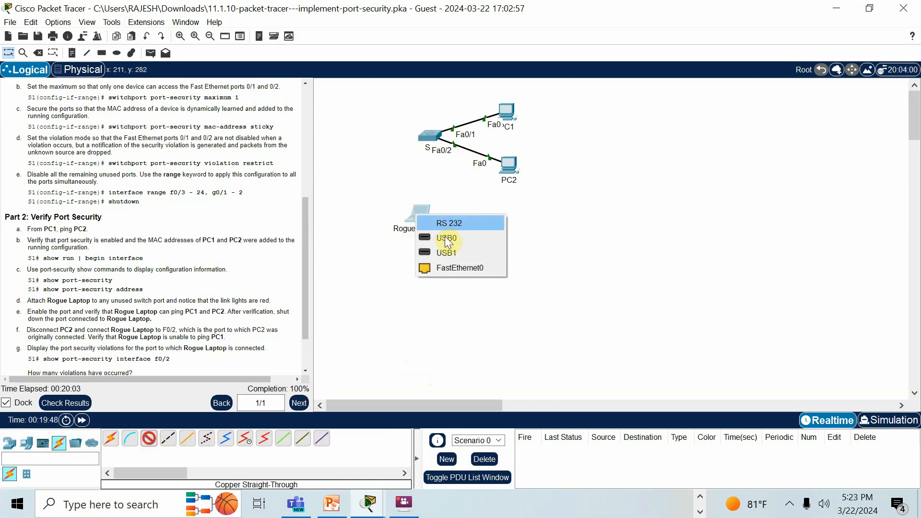
click(458, 266)
click(428, 136)
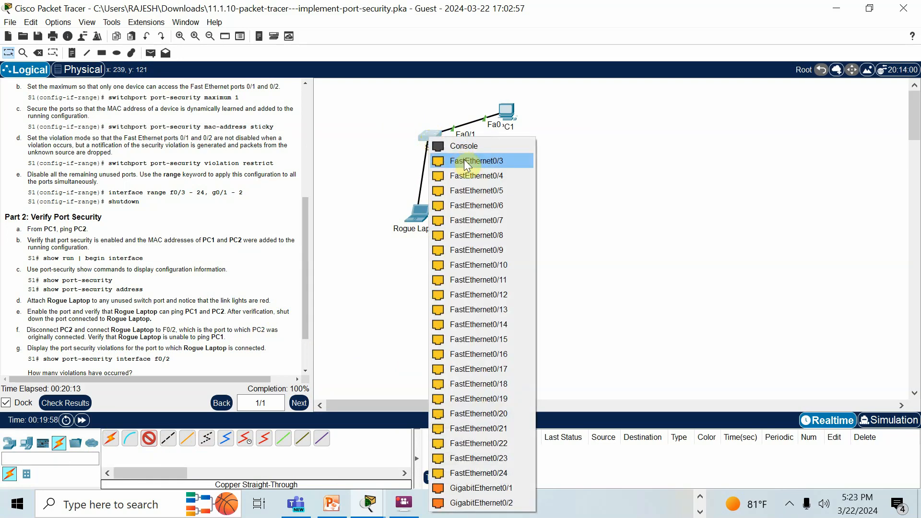
click(467, 163)
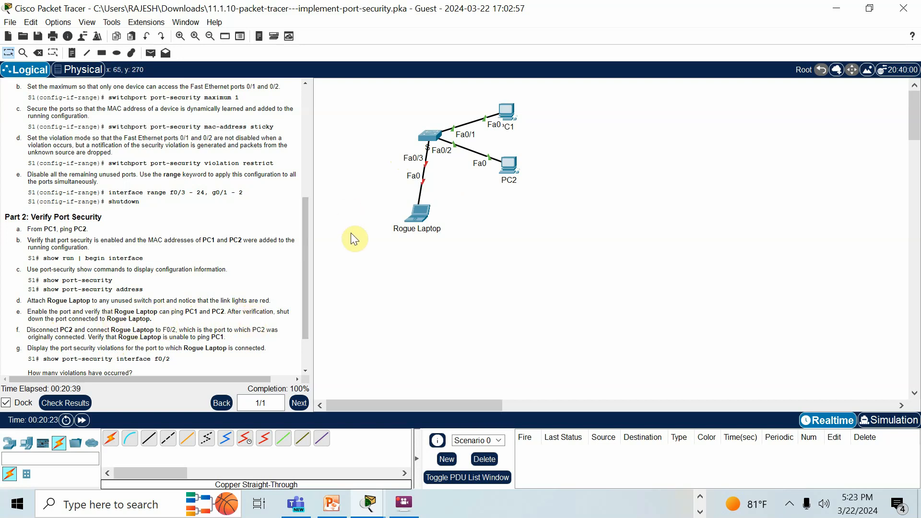
- Enable interface fa0/3 on S1 from configuration mode with no shut, and minimize the S1 window
click(428, 137)
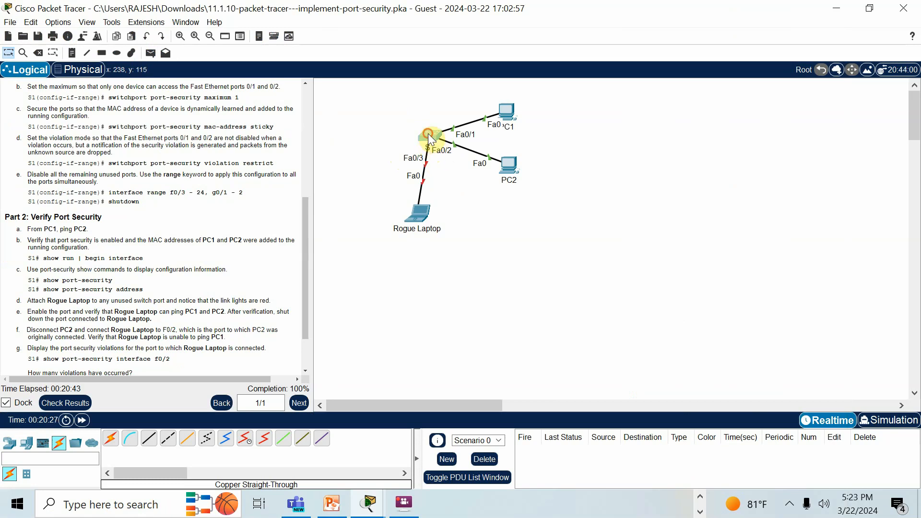
click(430, 139)
click(454, 345)
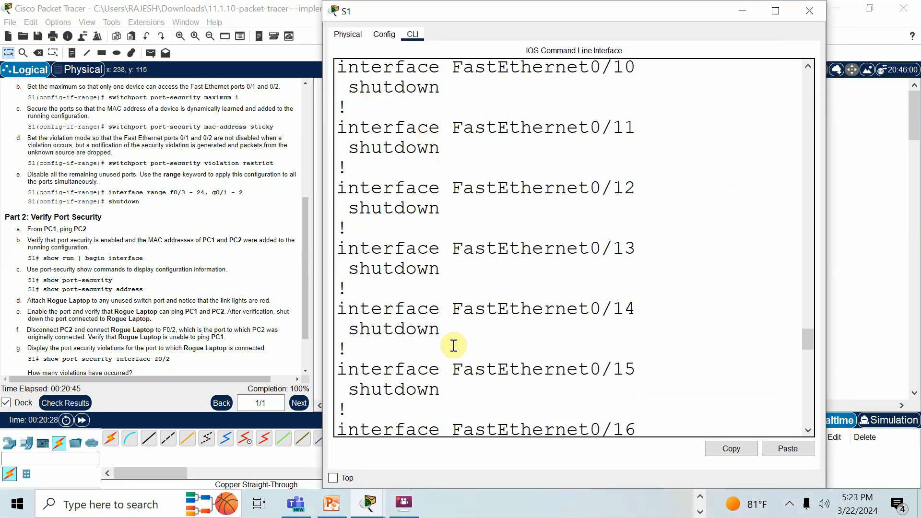
key(Return)
text(conf t)
key(Return)
text(int fa0/3)
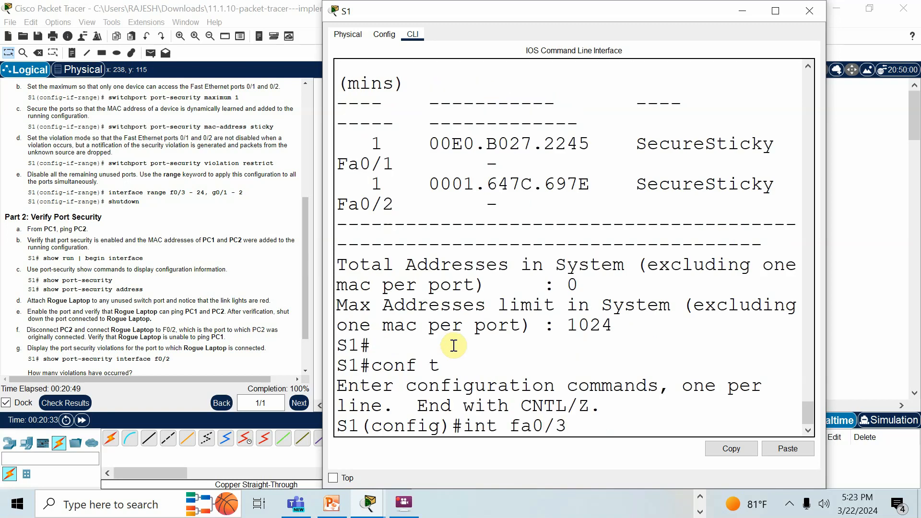
key(Return)
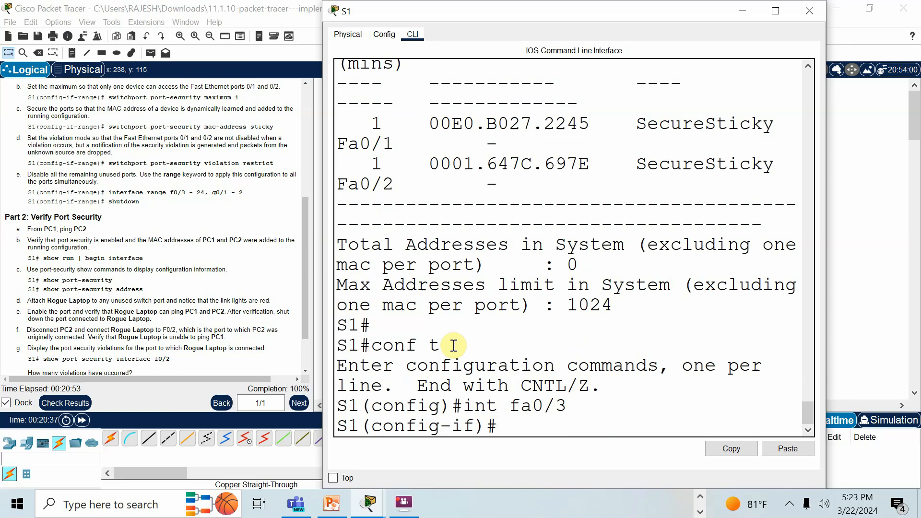
text(no shut)
key(Return)
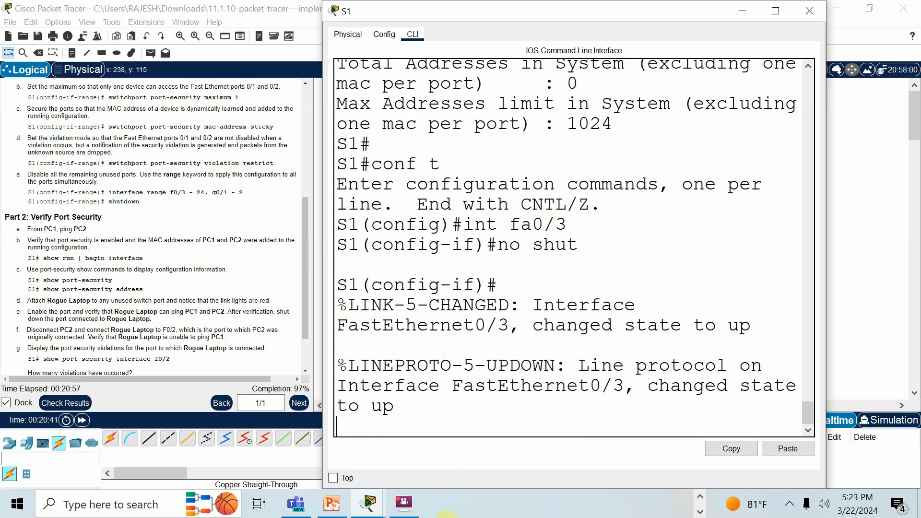
key(Return)
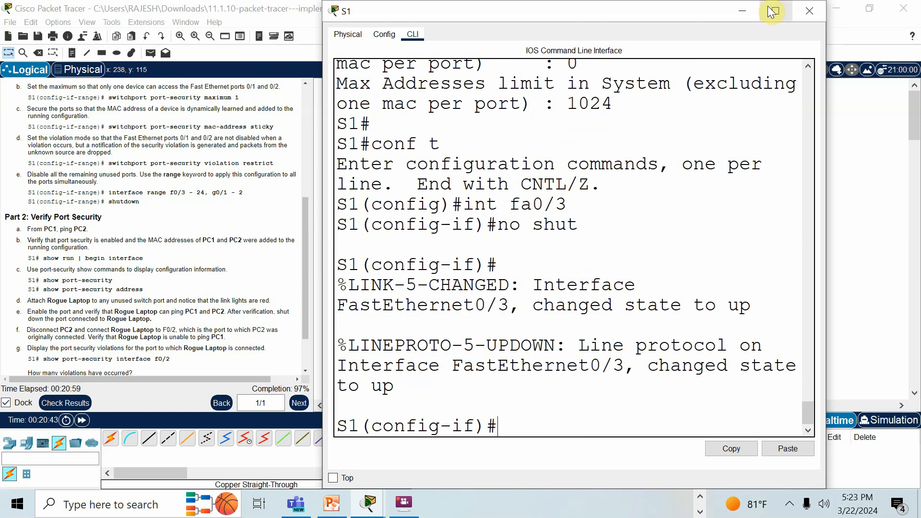
click(746, 11)
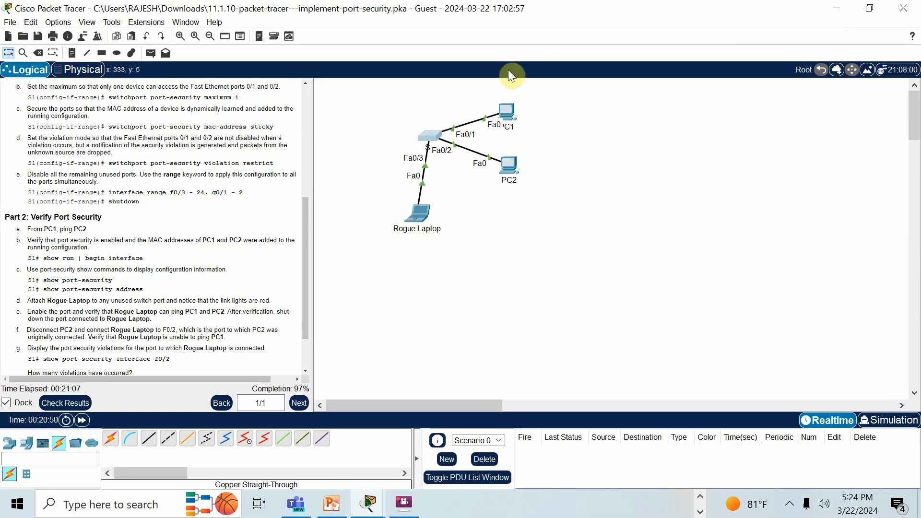
- Look up PC1's address in the addressing table and ping 10.10.10.10 from the Rogue Laptop's command prompt
click(509, 109)
click(287, 150)
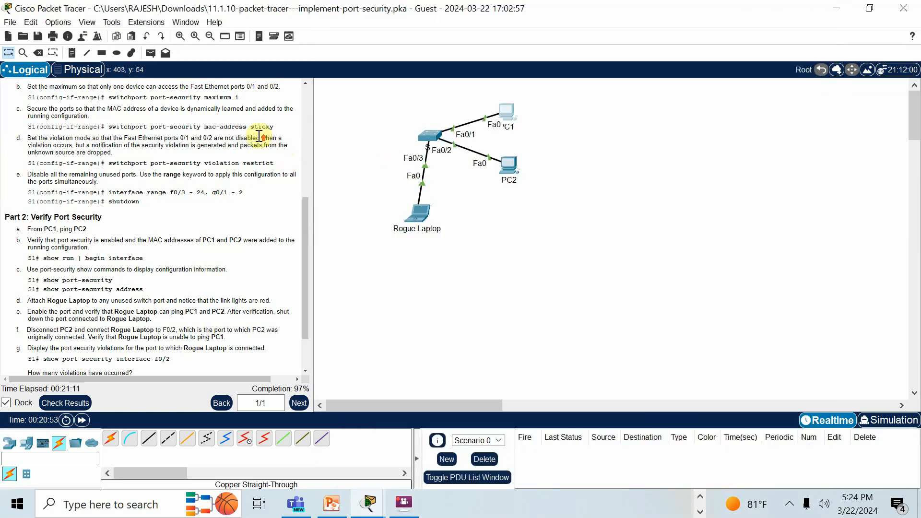
scroll(268, 144, up, 8)
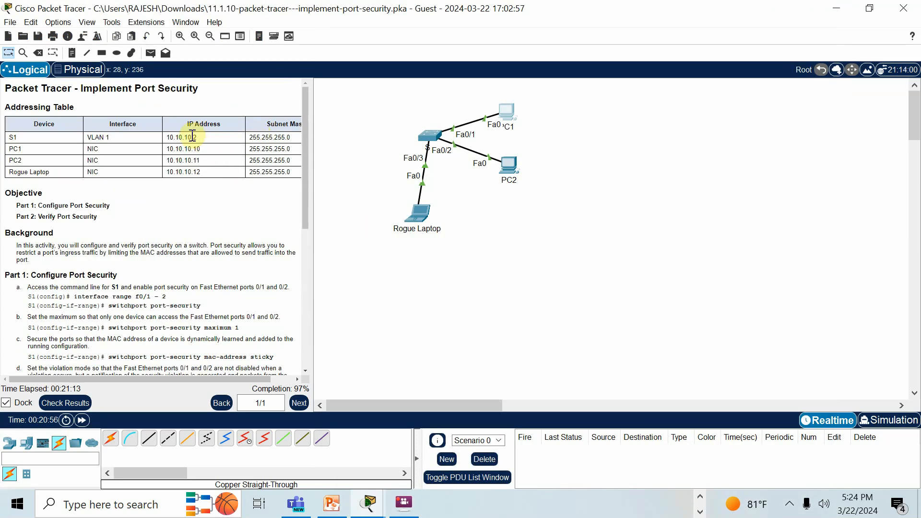
click(417, 213)
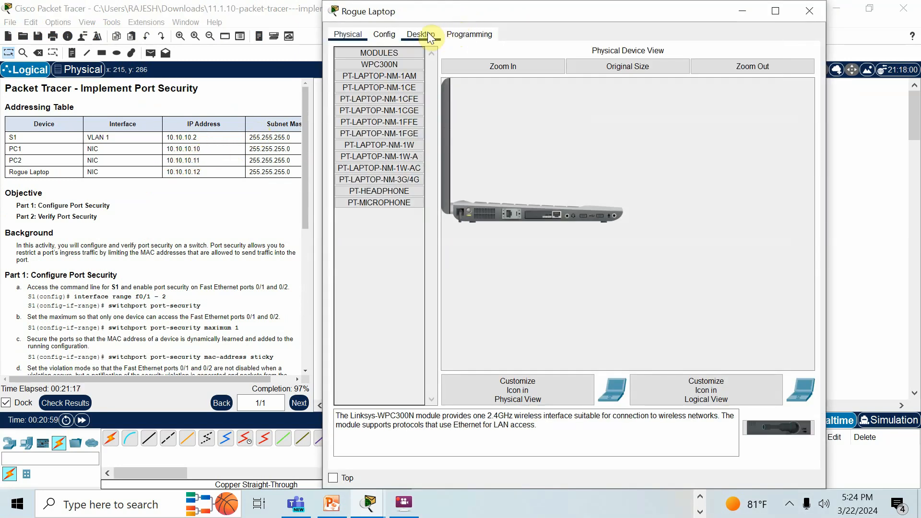
click(421, 34)
click(666, 79)
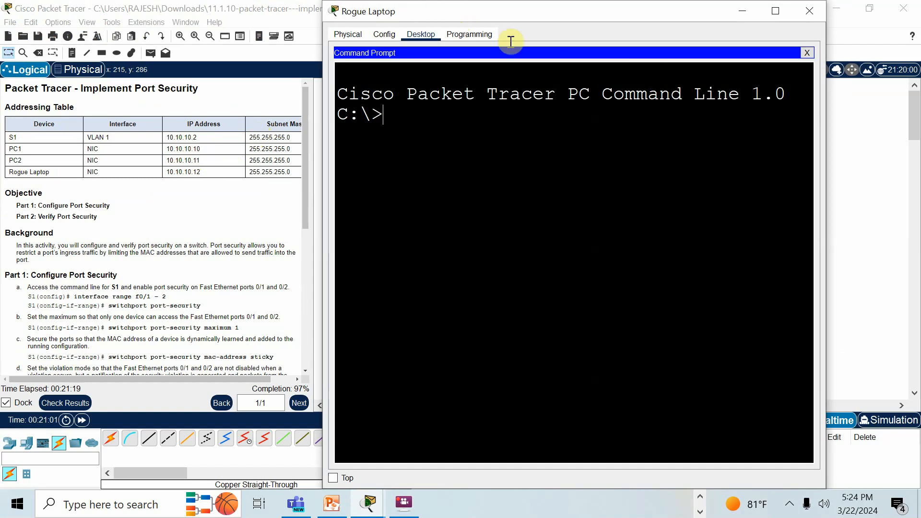
text(ping )
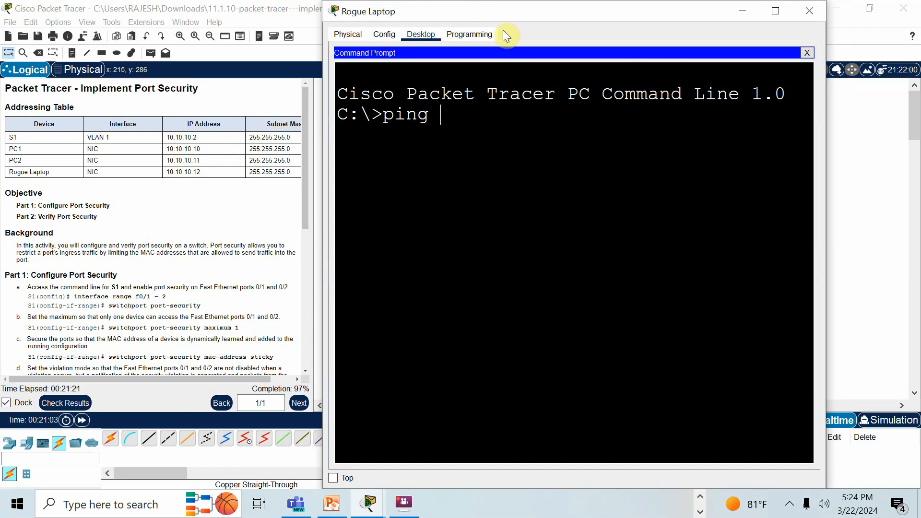
text(10.10.10.10)
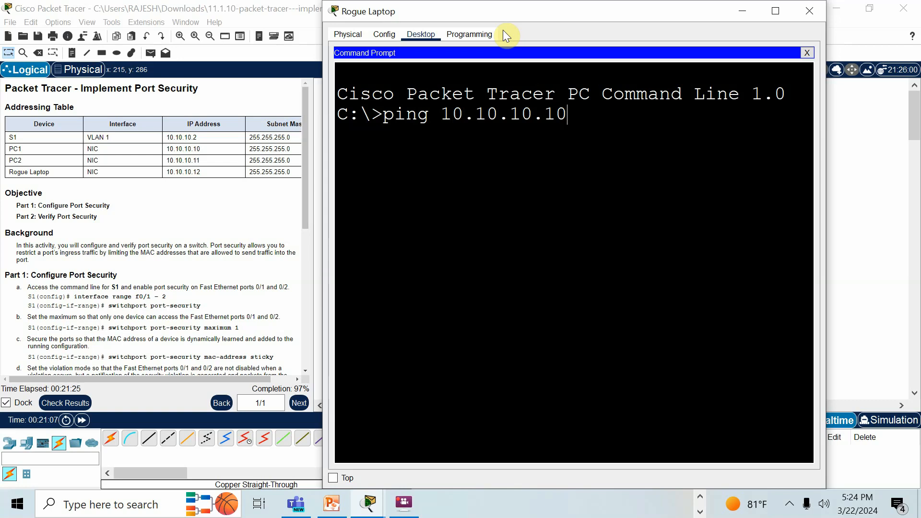
key(Return)
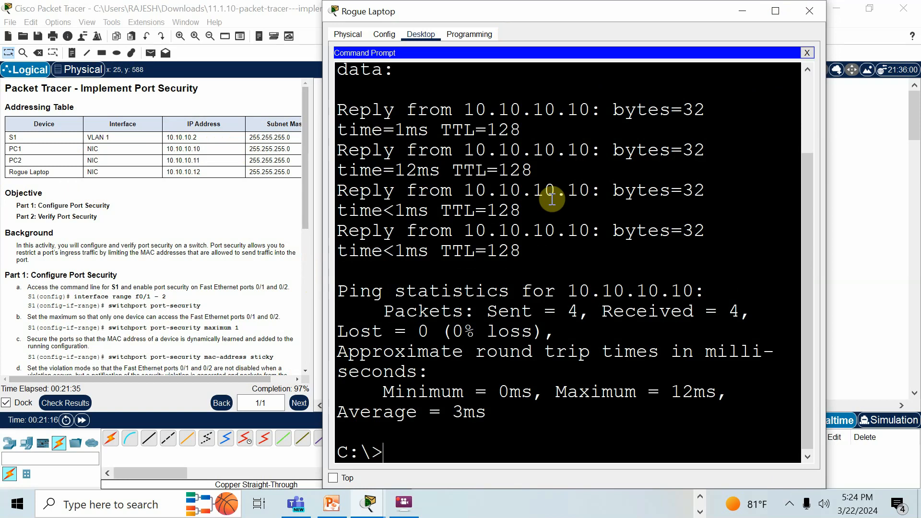
- Ping PC2 at 10.10.10.11 from the Rogue Laptop and minimize its window
text(ping 10.10.10.10)
key(BackSpace)
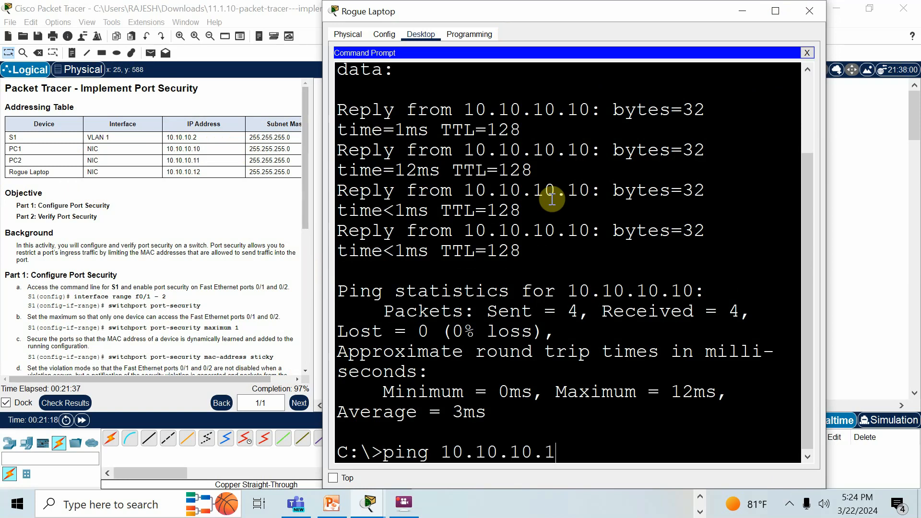
text(1)
key(Return)
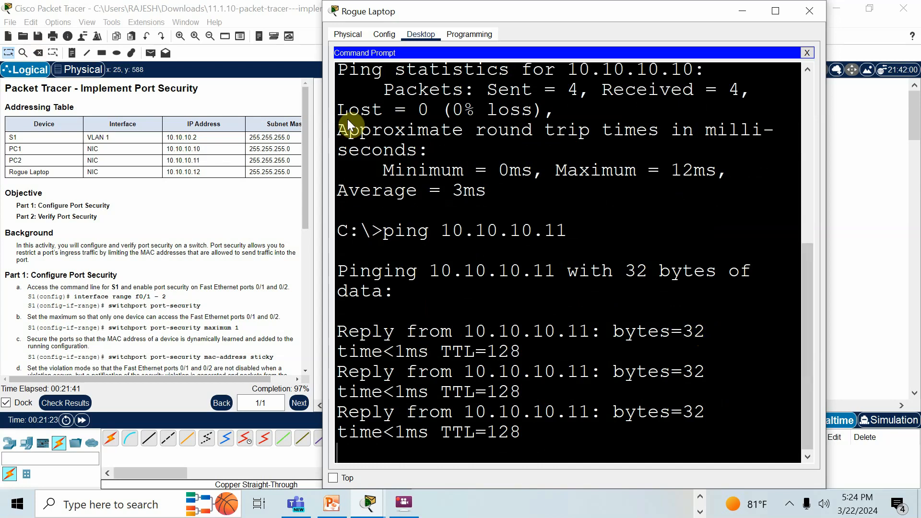
click(750, 11)
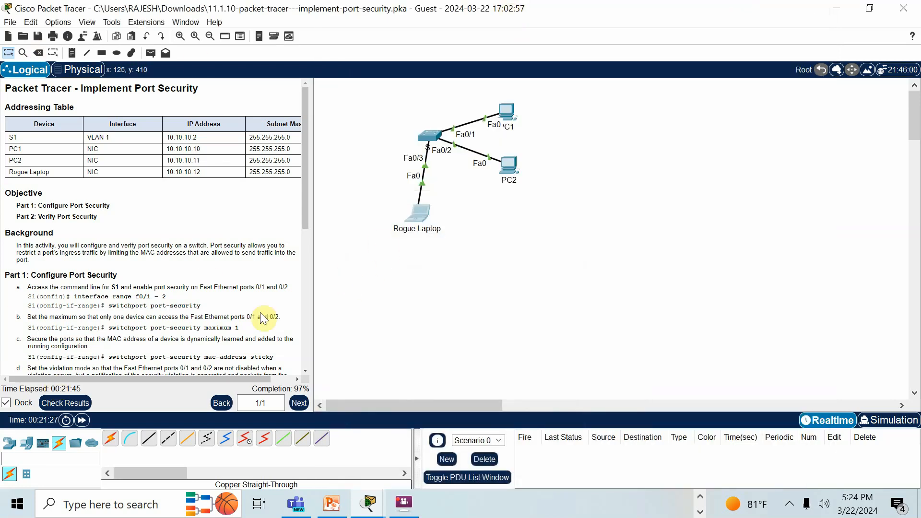
- Delete the cables linking S1 to the Rogue Laptop and to PC2, keeping the devices, and return to selection mode
scroll(200, 311, down, 9)
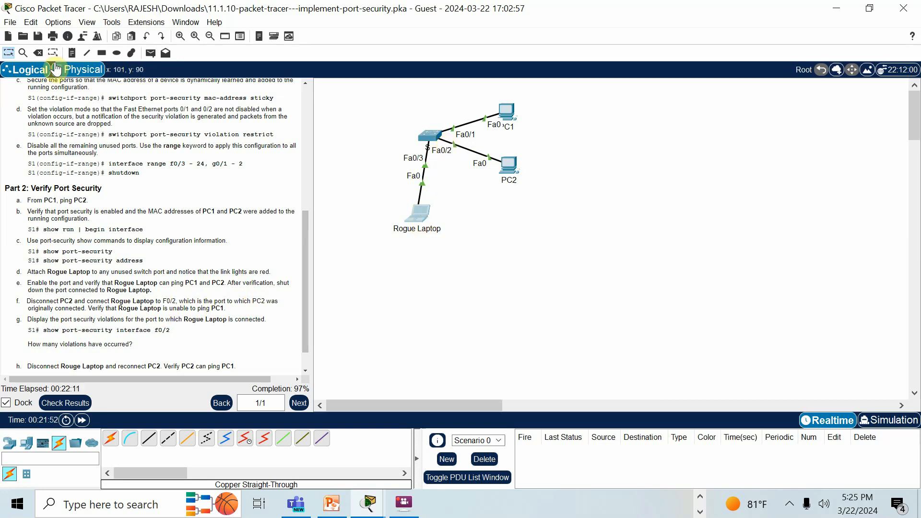
click(39, 52)
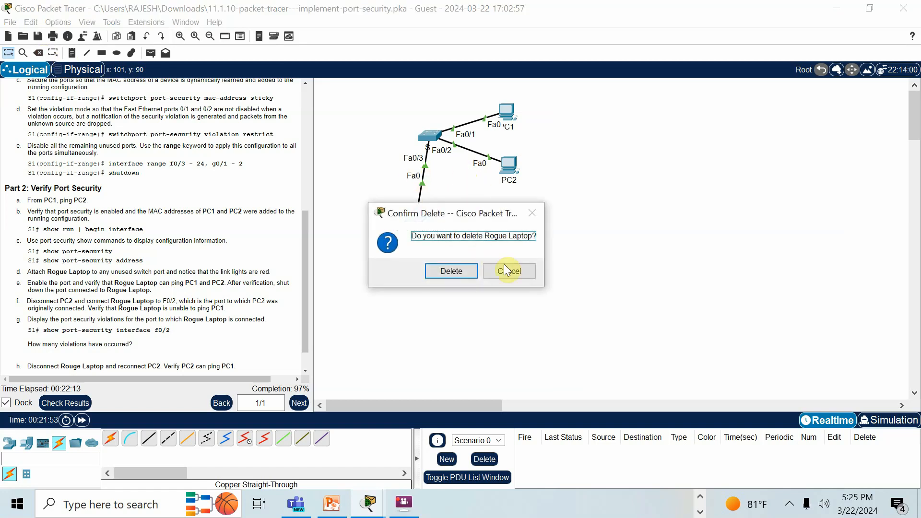
click(511, 272)
click(38, 53)
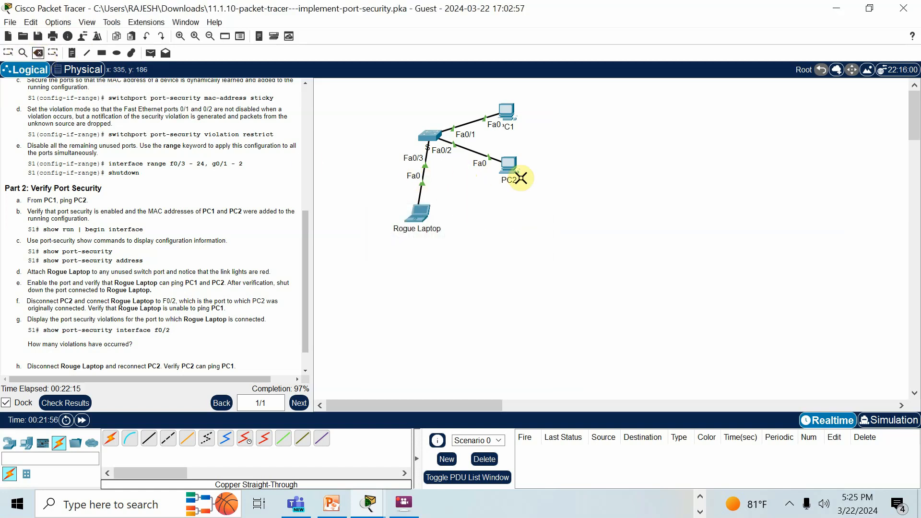
click(425, 176)
click(473, 151)
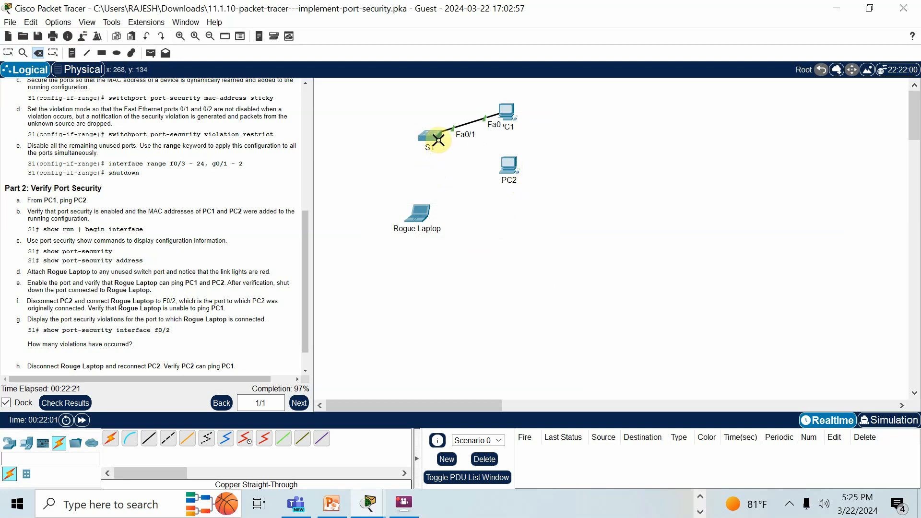
click(8, 53)
- Connect the Rogue Laptop's FastEthernet0 port to FastEthernet0/2 on S1 with a copper straight-through cable
click(148, 438)
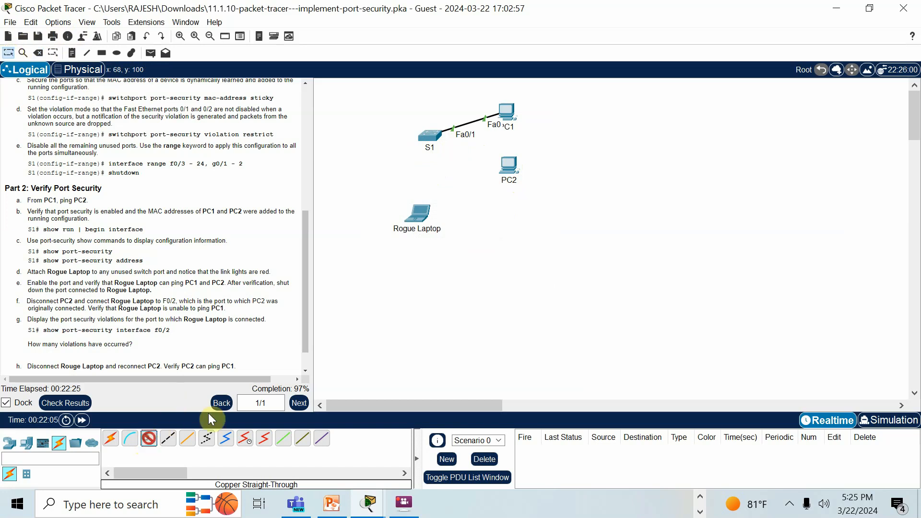
click(420, 214)
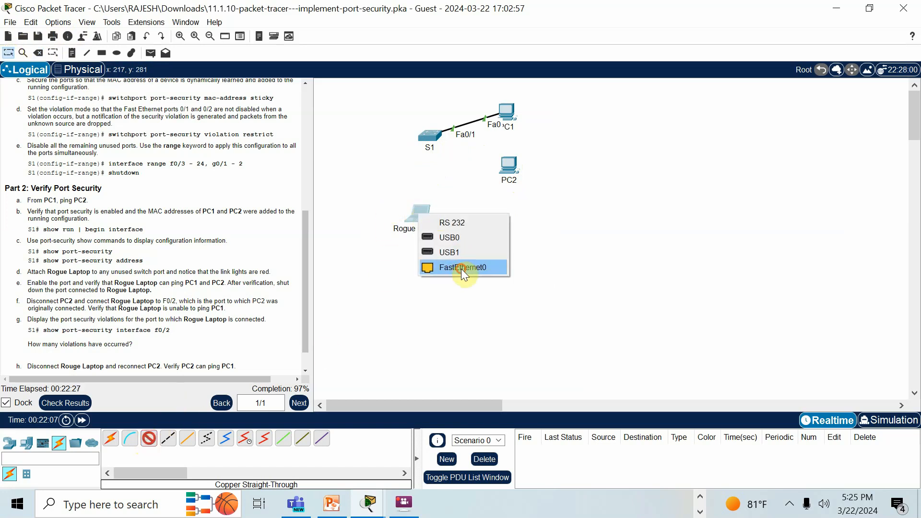
click(461, 268)
click(433, 134)
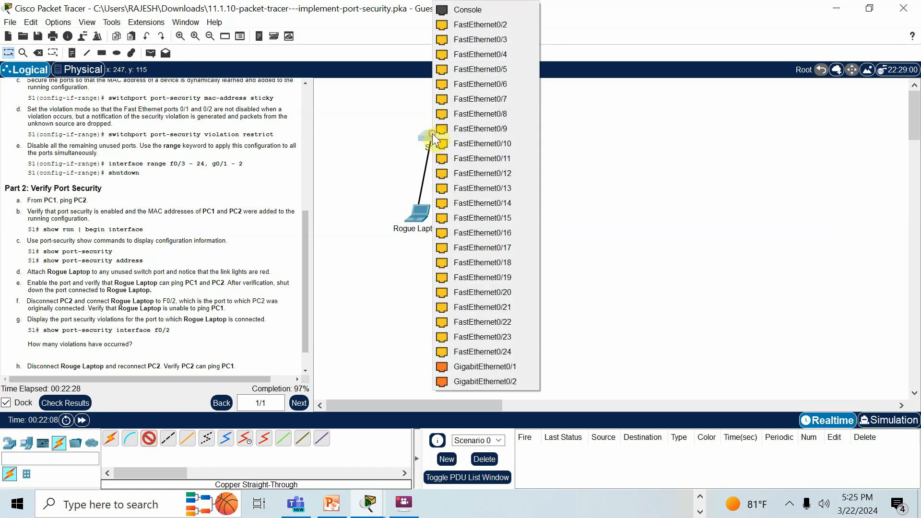
click(487, 25)
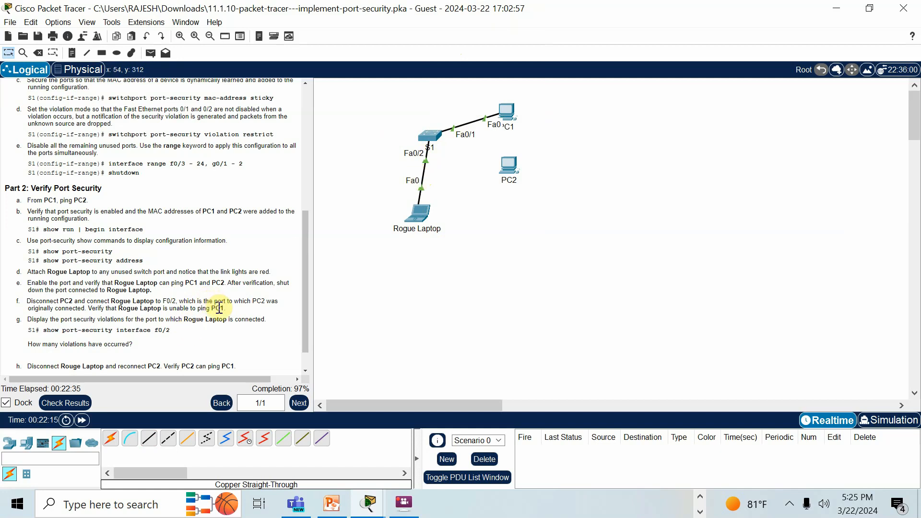
- Check the IPv4 address in PC1's IP configuration and close the PC1 window
click(503, 113)
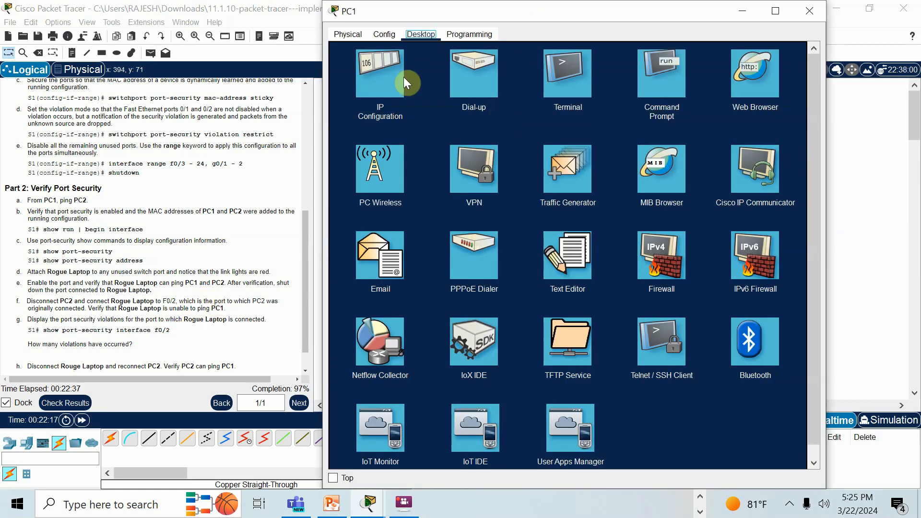
click(377, 86)
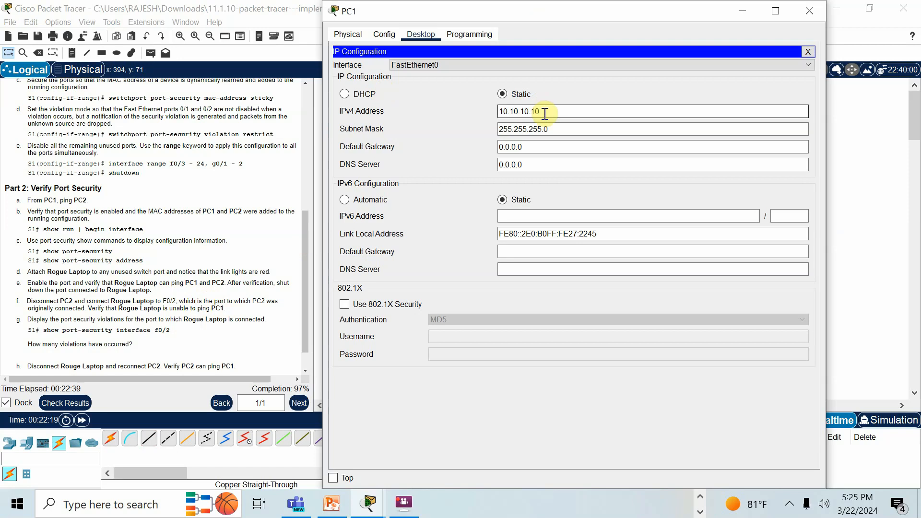
click(810, 12)
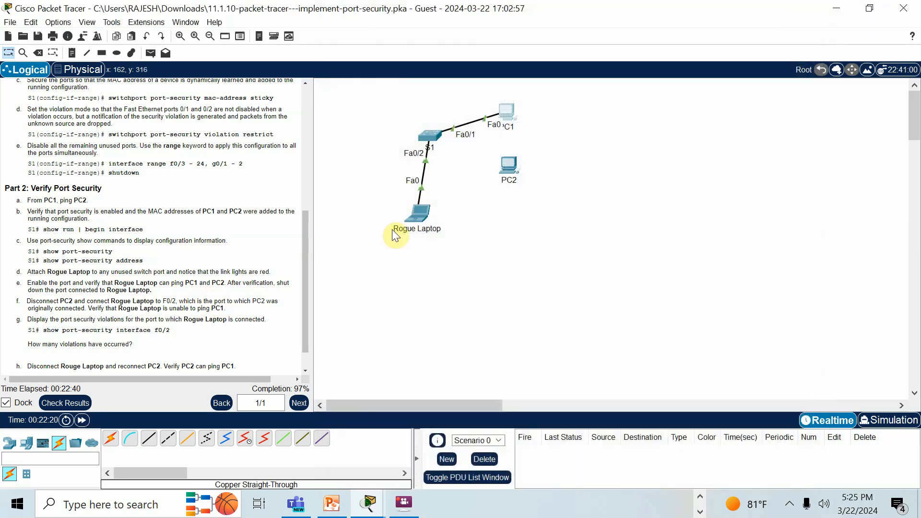
- Ping PC1 at 10.10.10.10 from the Rogue Laptop's command prompt and review the earlier ping output
click(418, 217)
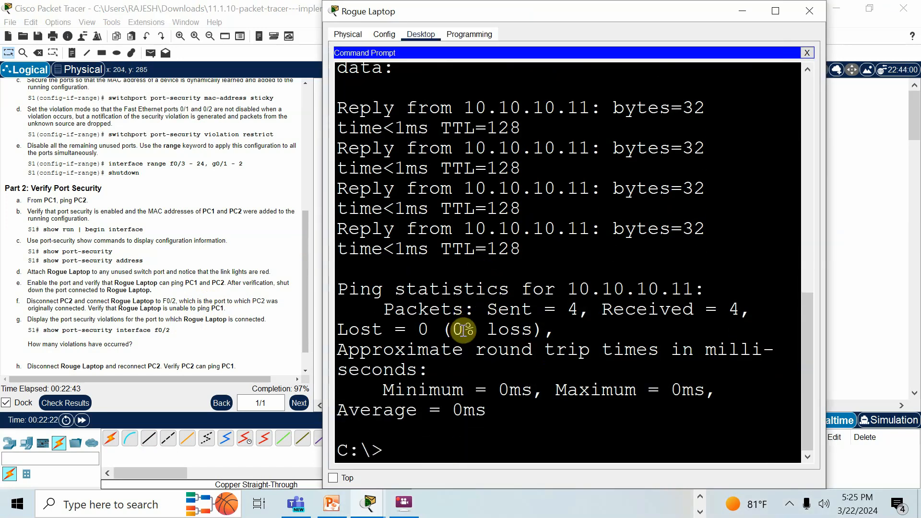
click(460, 438)
key(Up)
key(BackSpace)
text(0.10.10.1)
key(Return)
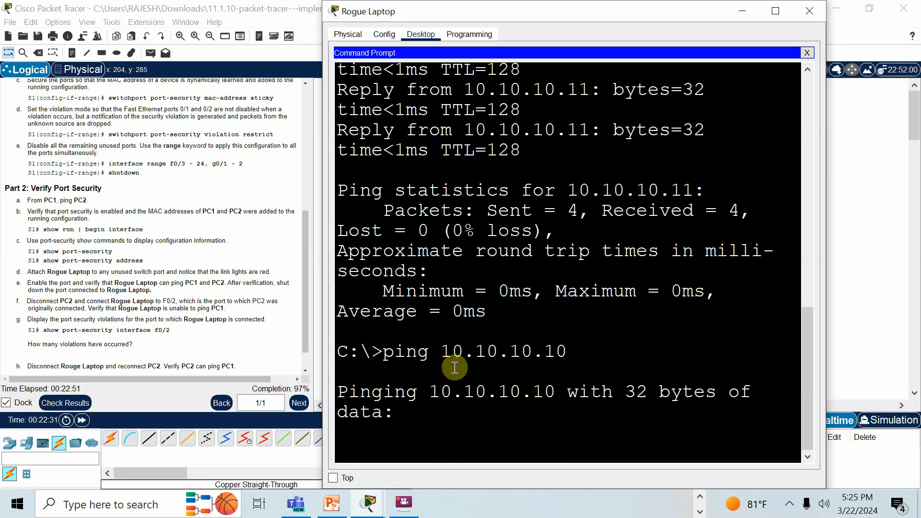
scroll(498, 307, up, 4)
scroll(509, 290, up, 1)
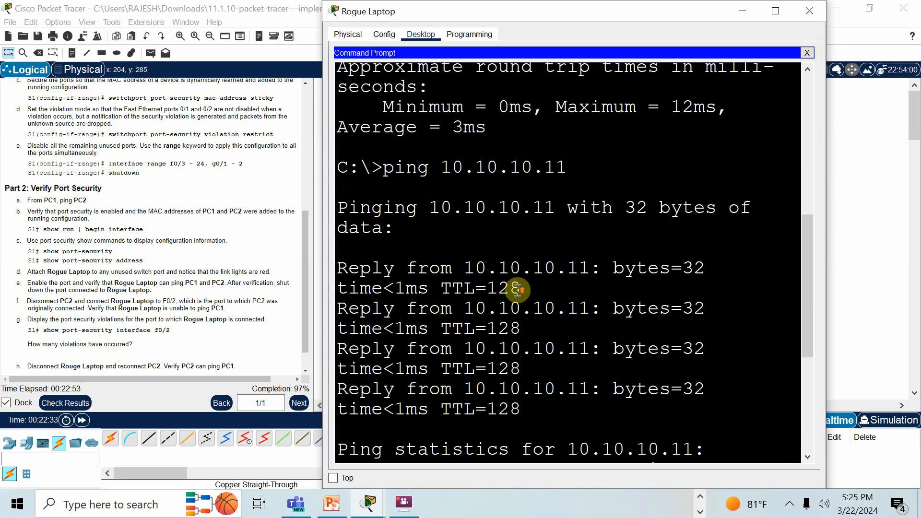
- Review the Rogue Laptop's earlier and latest ping output, and return to the lab instructions for displaying port security violations
scroll(504, 240, down, 6)
scroll(492, 198, up, 2)
scroll(492, 198, up, 8)
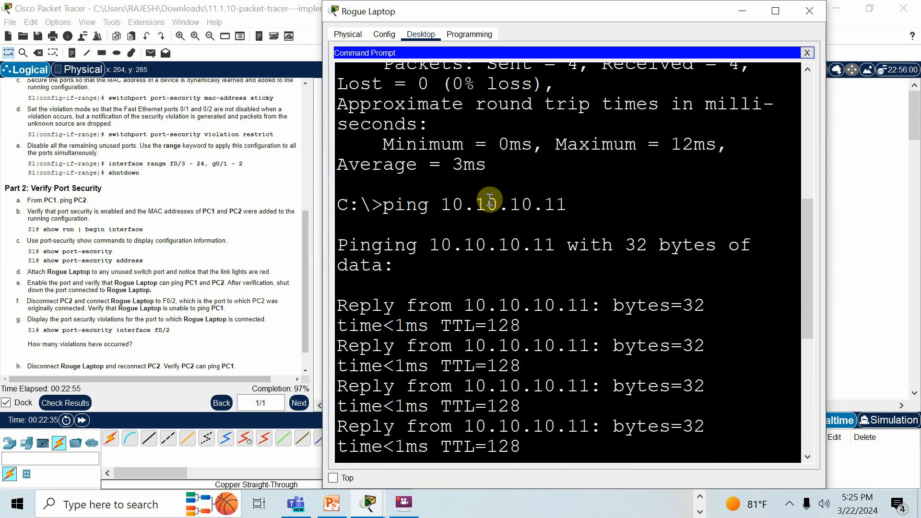
scroll(491, 197, up, 2)
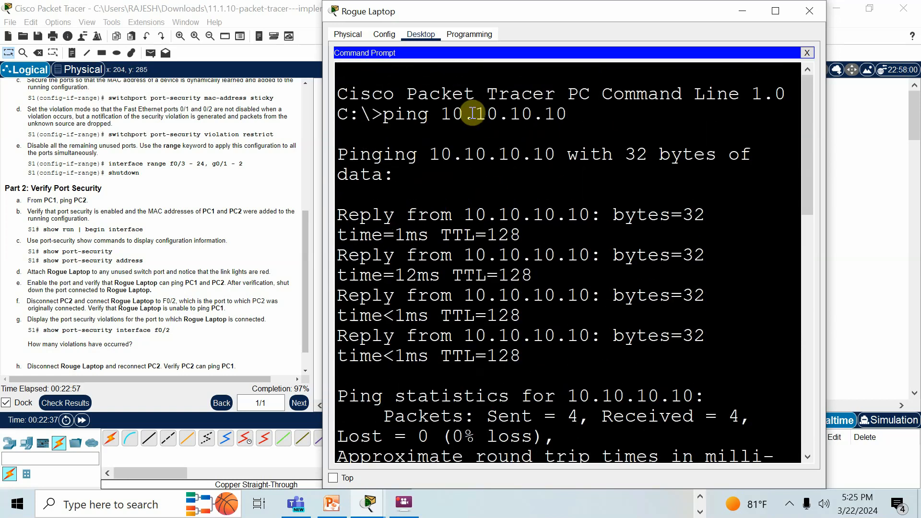
scroll(539, 259, down, 12)
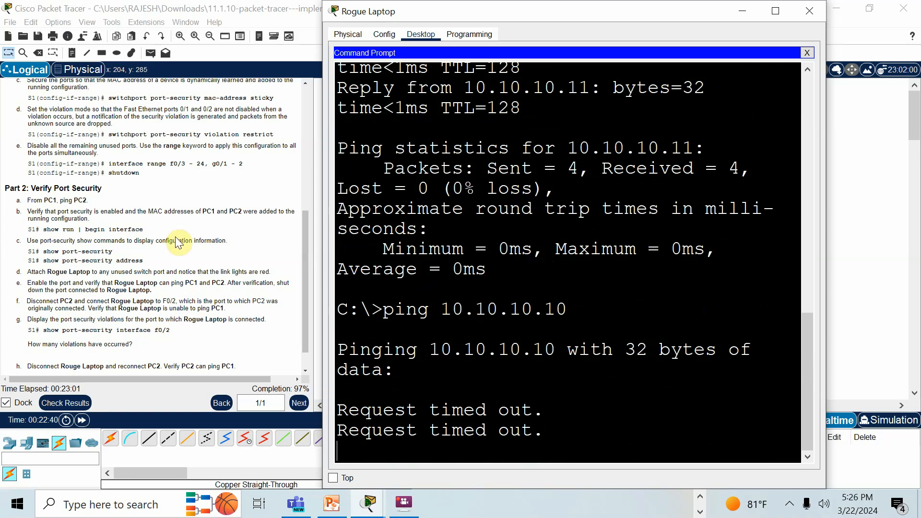
click(227, 262)
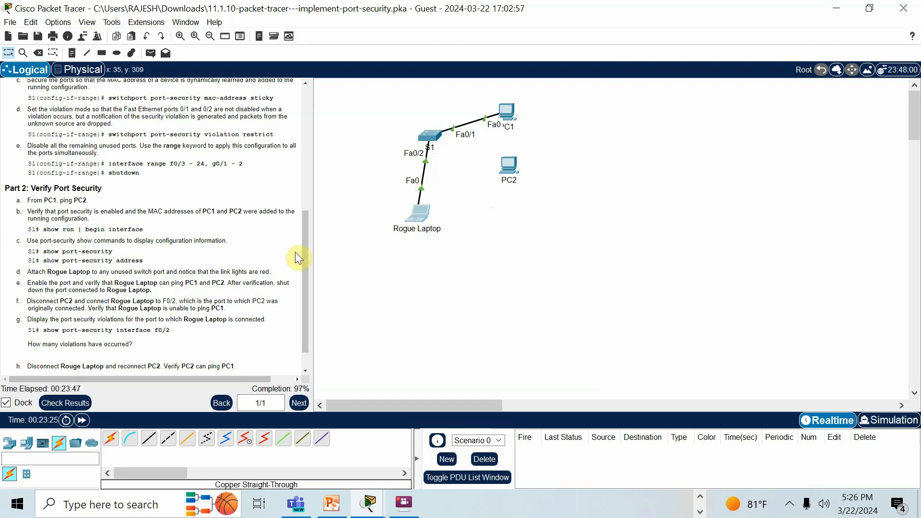
scroll(304, 251, down, 1)
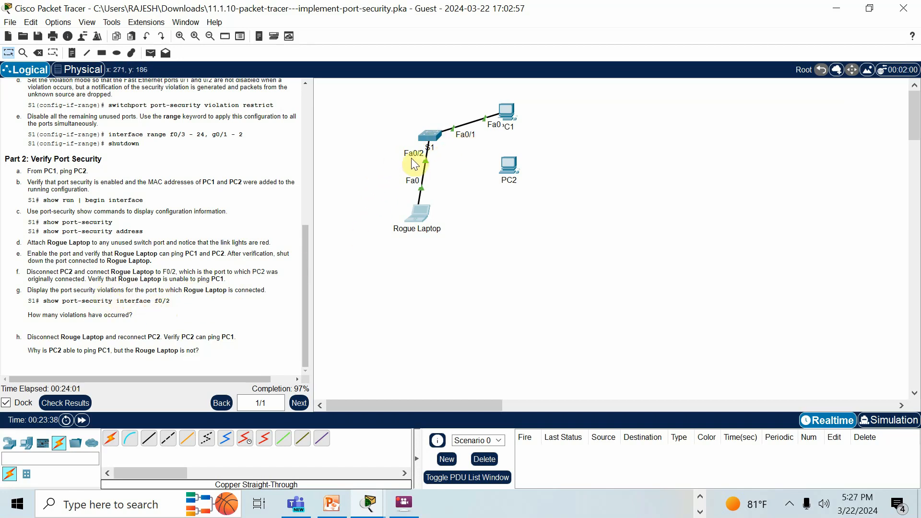
- In S1's CLI, leave configuration mode and display the FastEthernet0/2 port security details with "sh port-security int fa0/2"
click(437, 136)
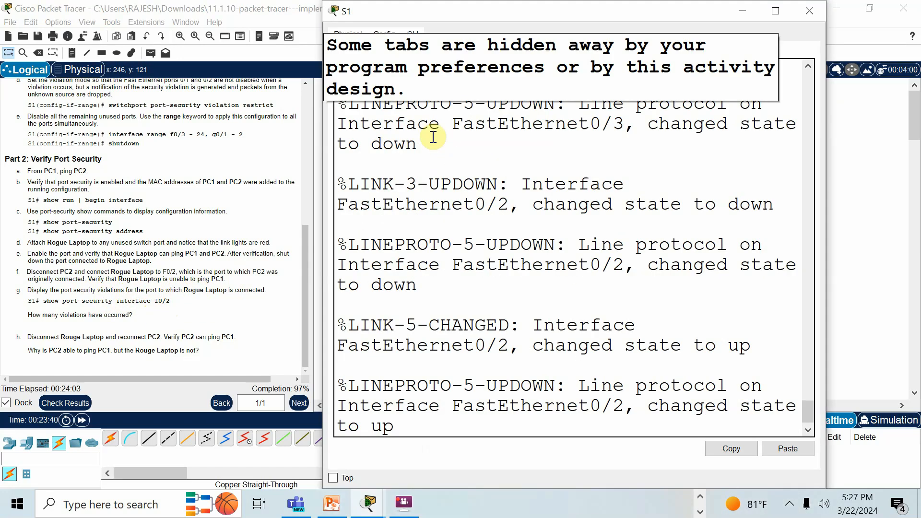
click(549, 404)
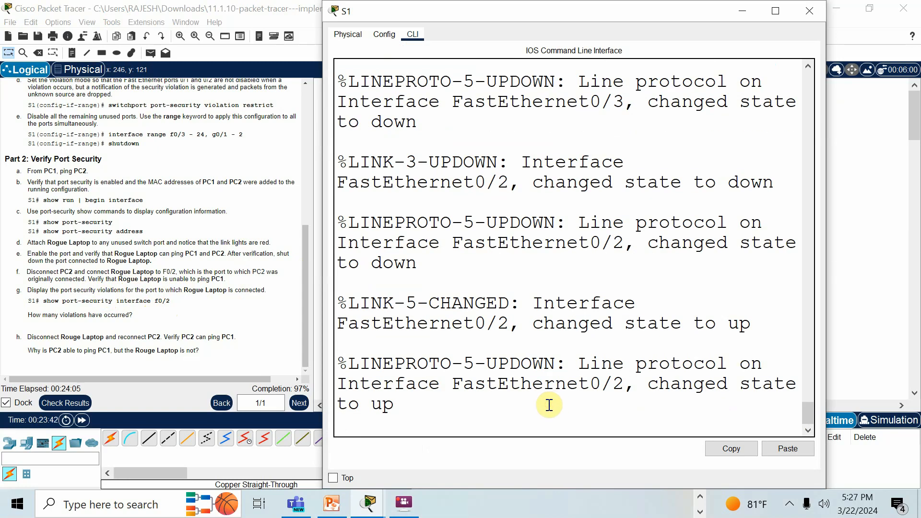
key(Return)
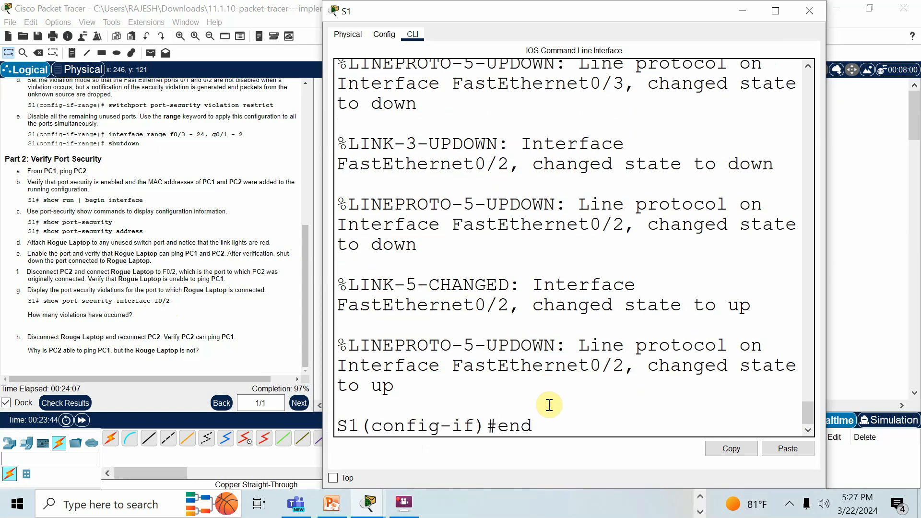
text(end)
key(Return)
text(sh port-sec)
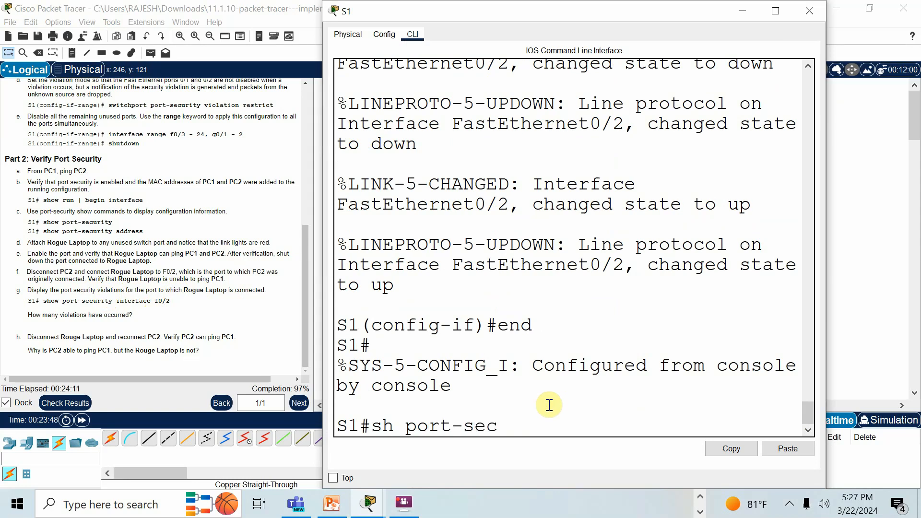
text(urity)
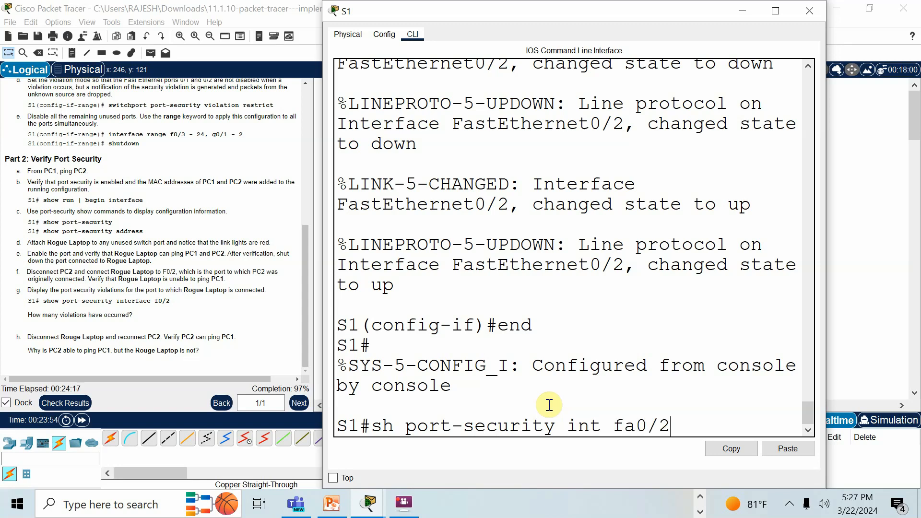
text( int fa0/2)
key(Return)
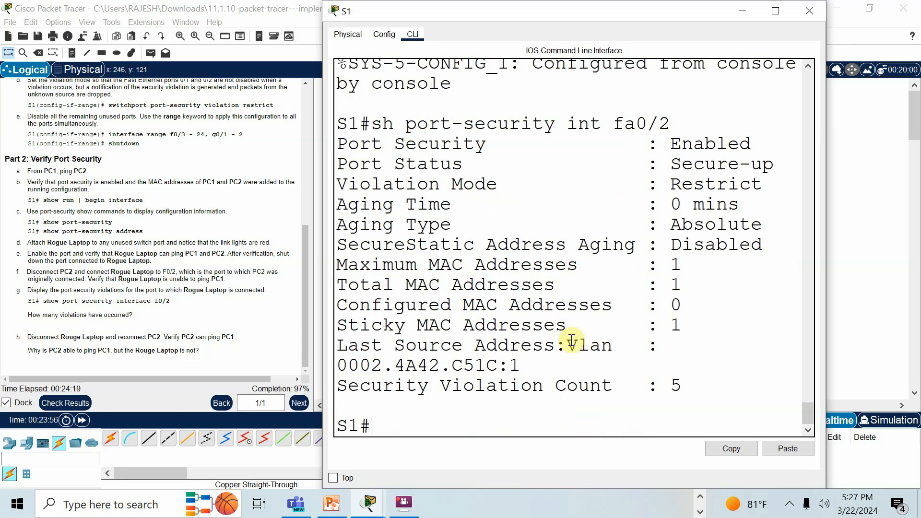
- Examine the violation count, last source address, MAC address entries and violation mode in S1's enlarged output, and minimize the S1 window
click(777, 11)
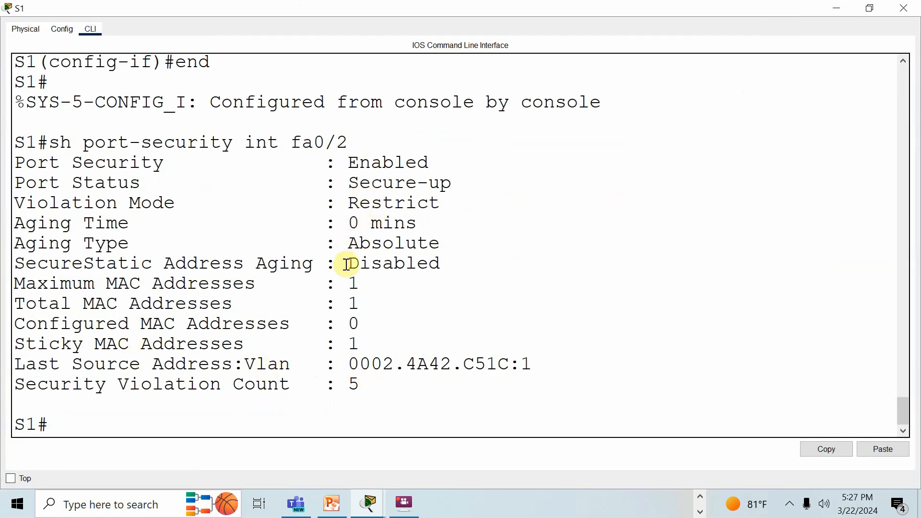
double_click(354, 385)
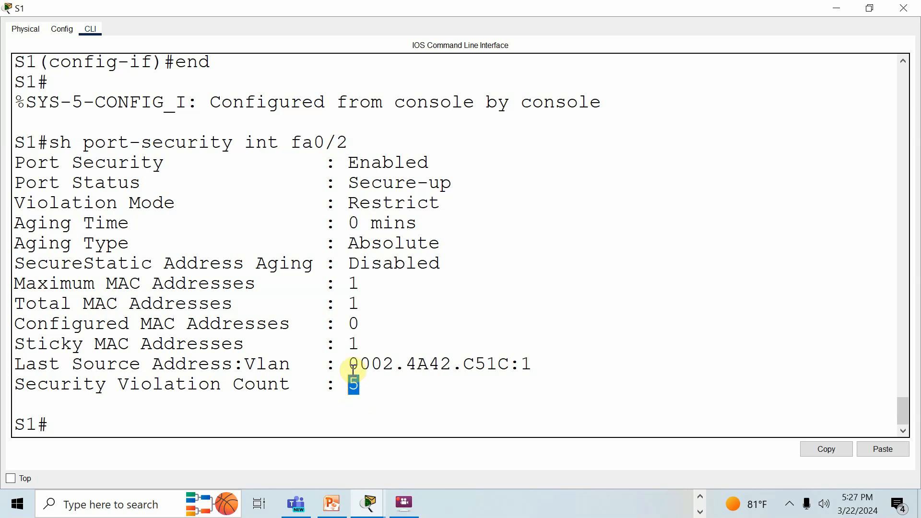
drag(350, 363, 480, 355)
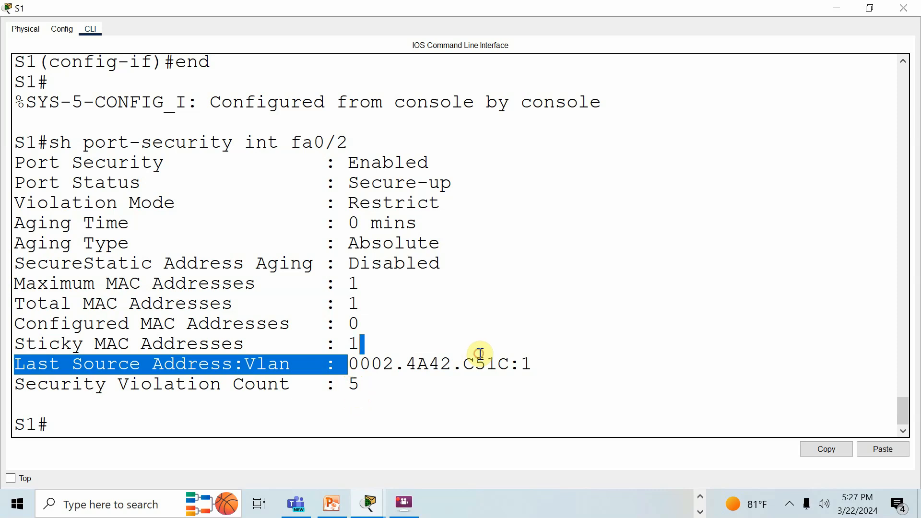
click(420, 406)
drag(549, 364, 347, 363)
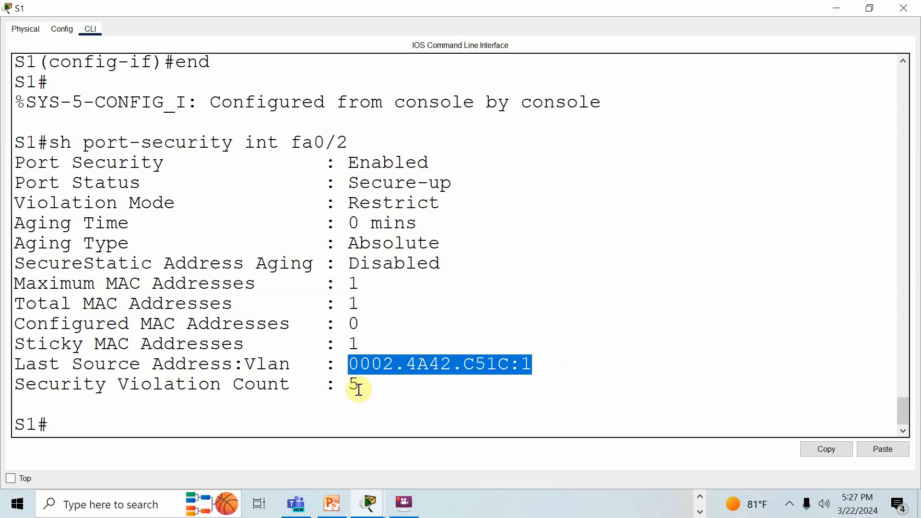
drag(341, 281, 376, 321)
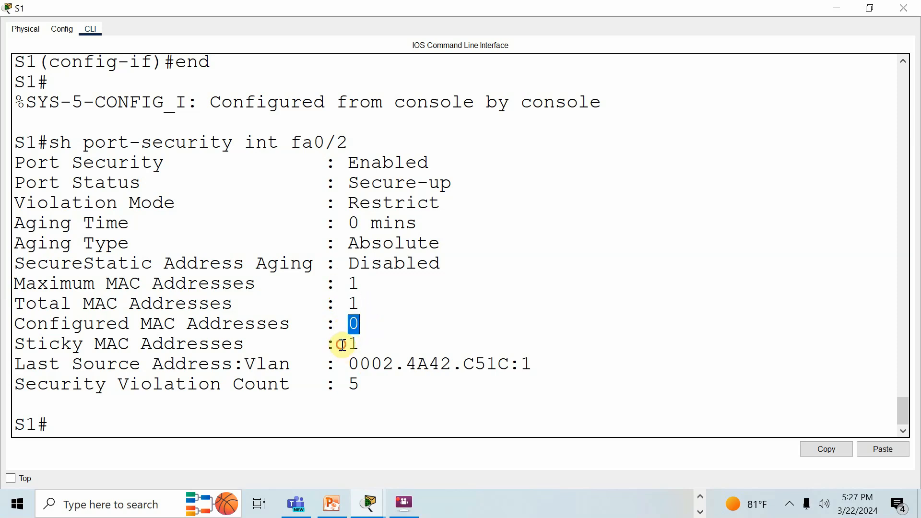
drag(338, 344, 355, 344)
drag(366, 321, 353, 322)
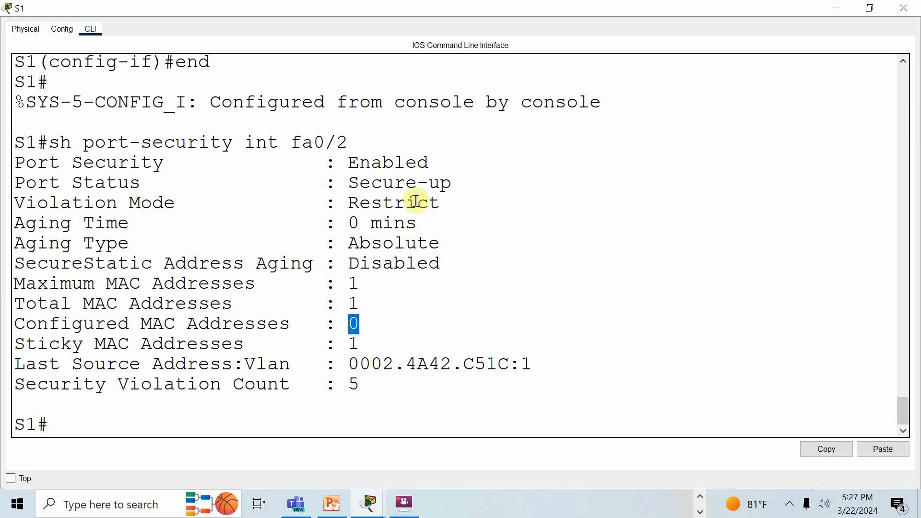
drag(439, 203, 349, 204)
drag(346, 384, 360, 383)
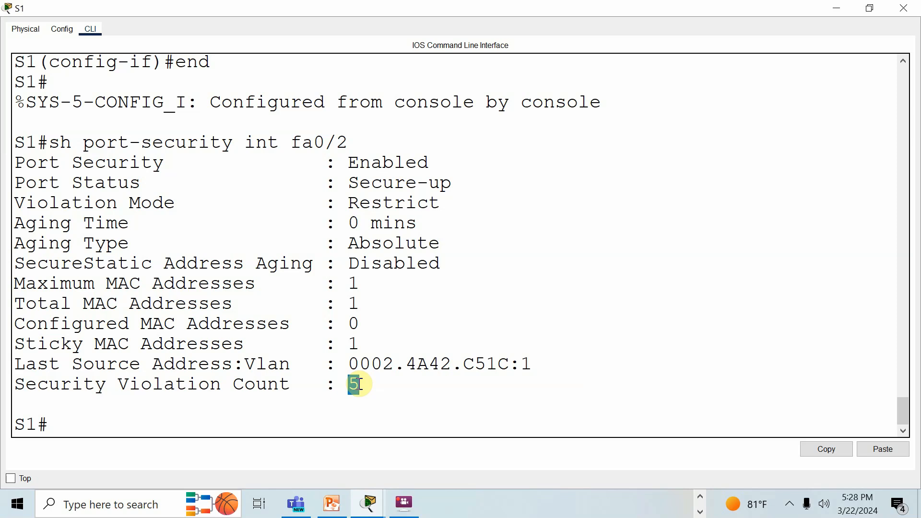
click(828, 16)
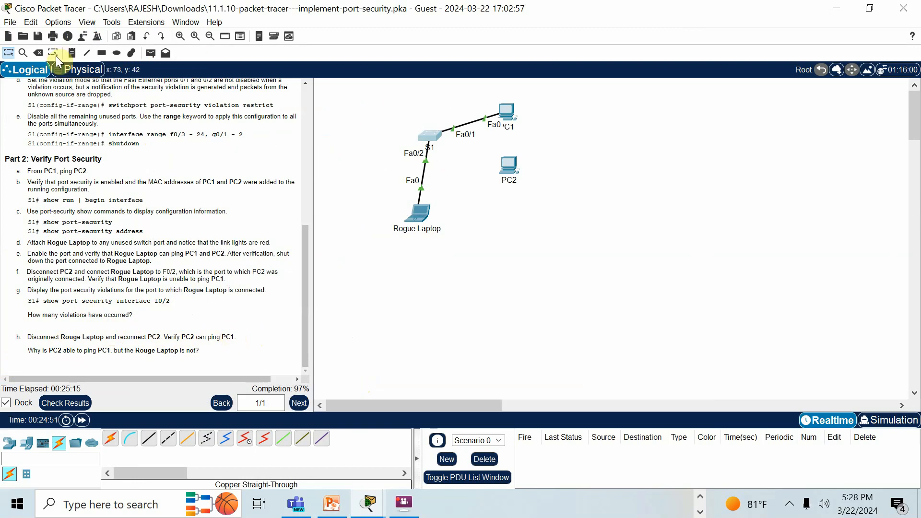
click(41, 56)
click(429, 136)
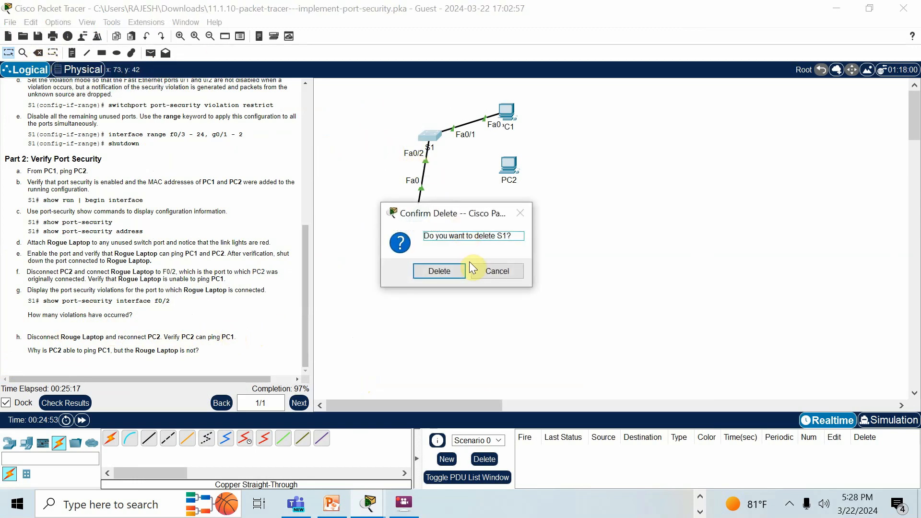
click(494, 270)
- Delete the cable linking S1 to the Rogue Laptop and return to selection mode
click(38, 53)
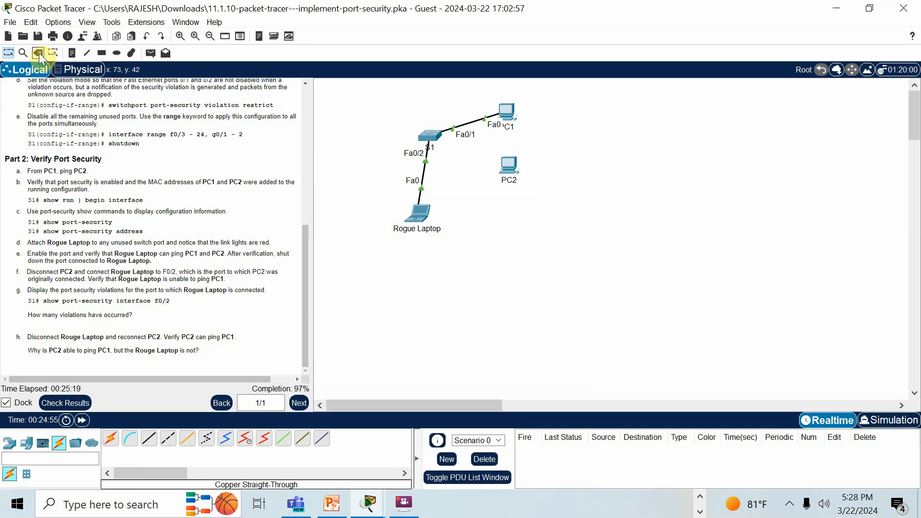
click(414, 173)
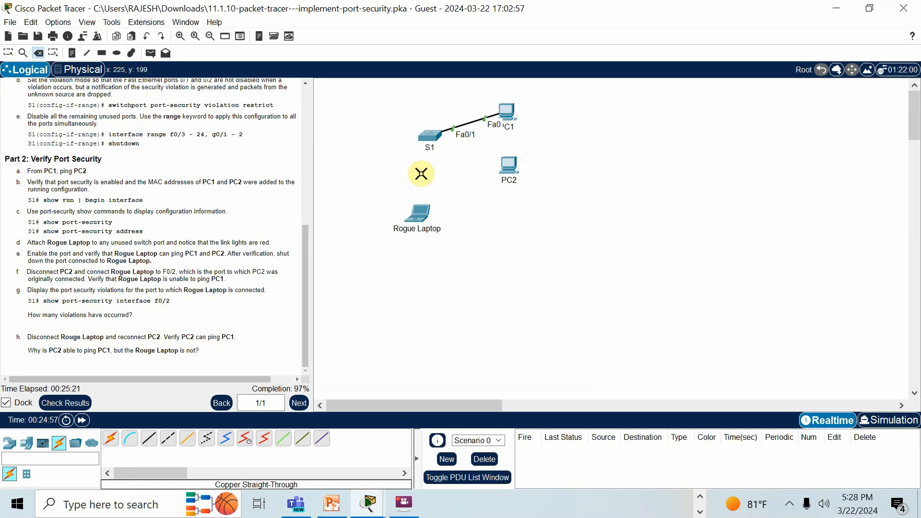
click(9, 52)
- Connect PC2's FastEthernet0 port to FastEthernet0/2 on S1 with a copper straight-through cable and fast-forward the simulation time
click(149, 438)
click(509, 168)
click(546, 212)
click(432, 140)
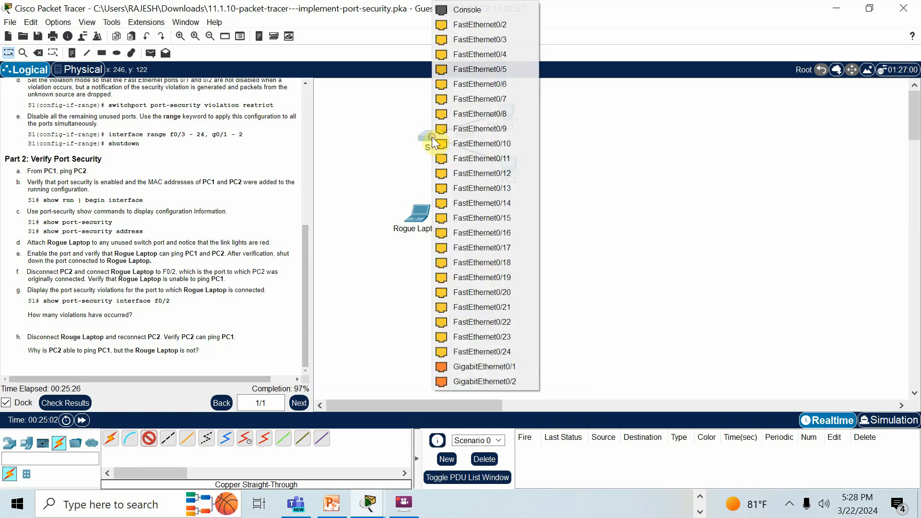
click(494, 24)
click(82, 420)
click(82, 420)
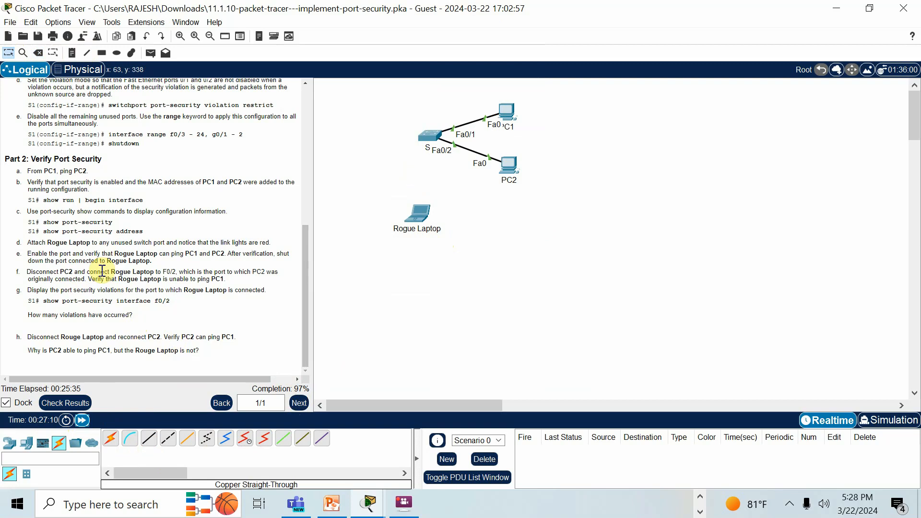
- Page through the pending ipconfig output in PC2's command prompt, ping PC1 at 10.10.10.10, and minimize the PC2 window
click(508, 161)
click(665, 77)
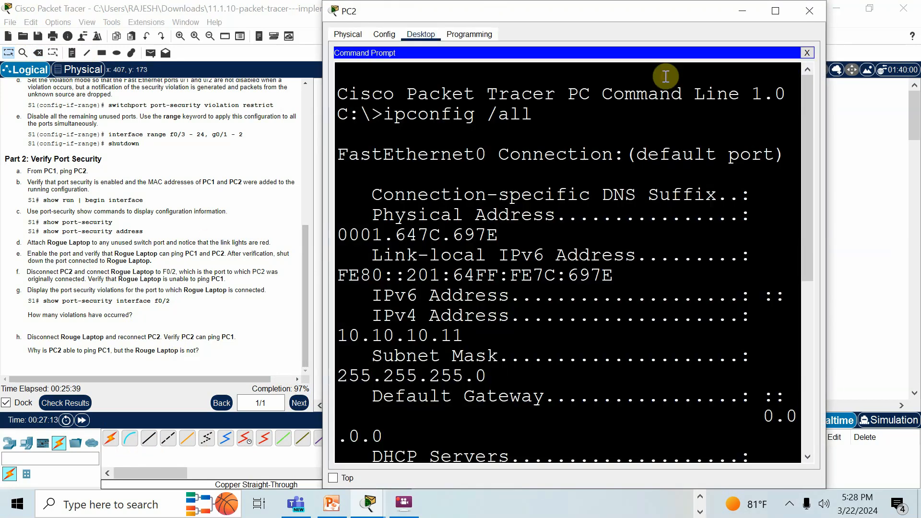
scroll(474, 355, down, 5)
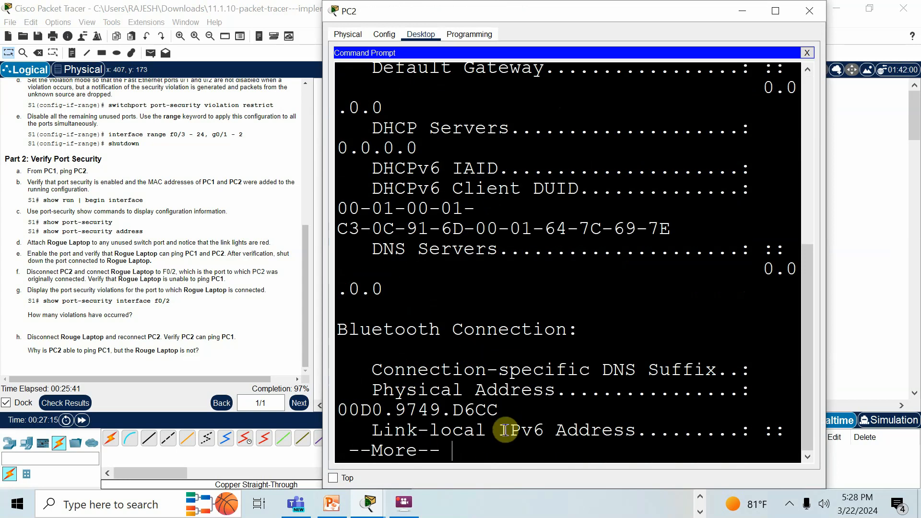
scroll(505, 430, down, 6)
key(Return)
key(Return)
key(Return)
key(Return)
key(Return)
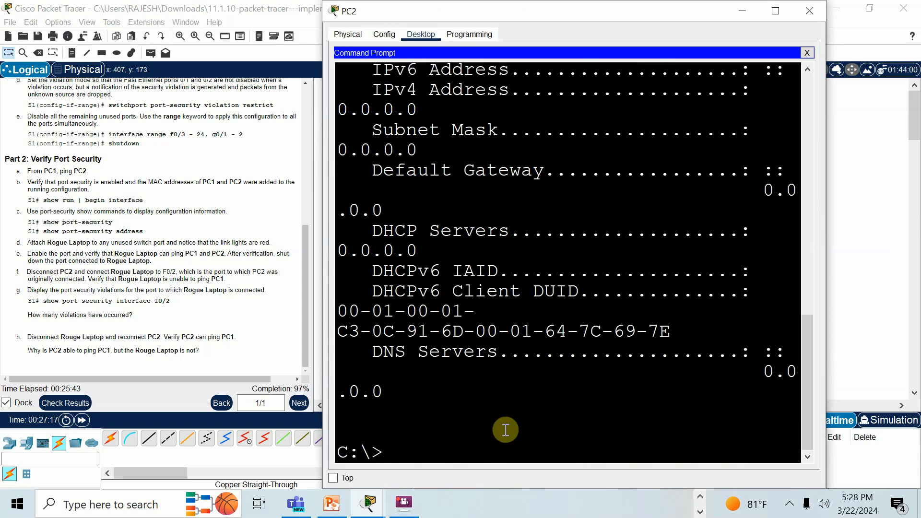
text(ping 10.10.10.10)
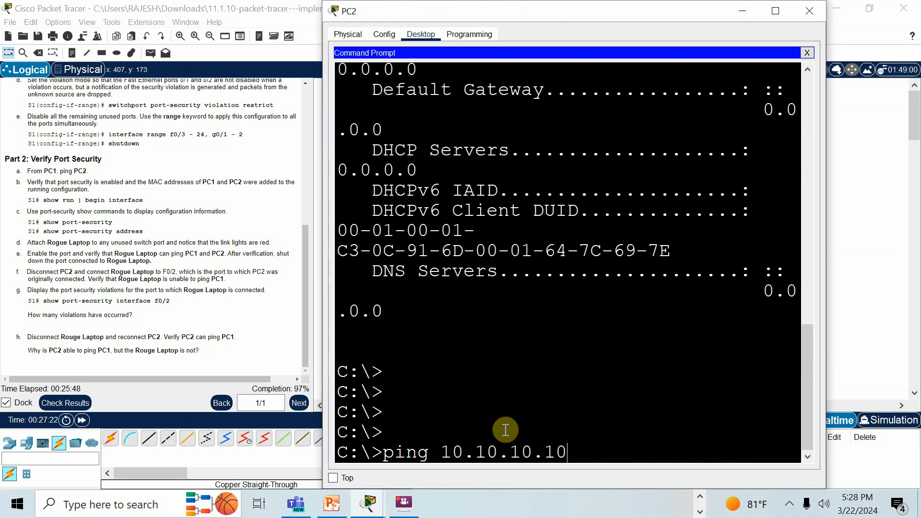
key(Return)
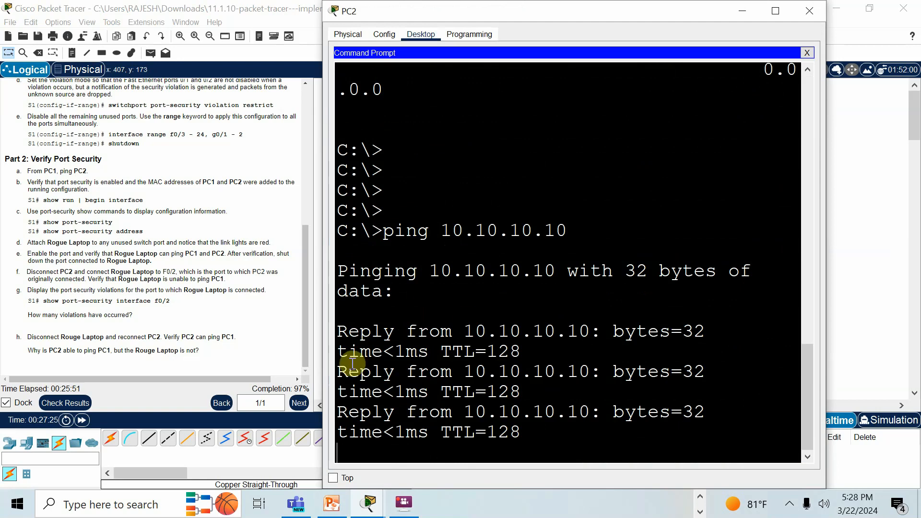
click(744, 10)
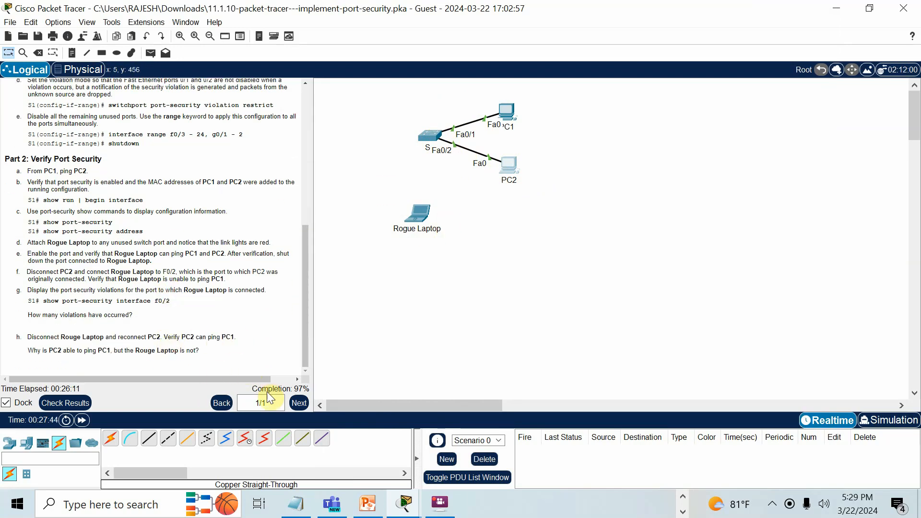
- Check the activity results, review the status of each assessment item, and minimize the Packet Tracer and Rogue Laptop windows
click(80, 406)
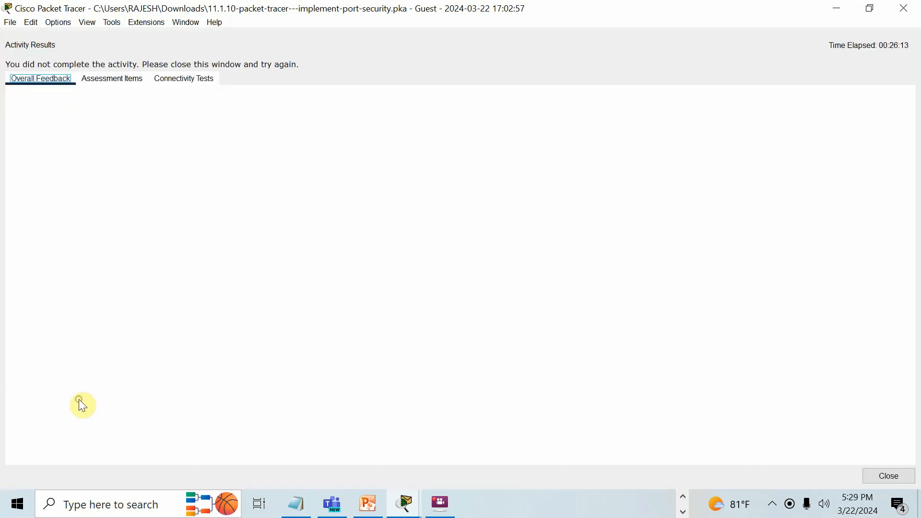
click(131, 78)
scroll(154, 263, down, 9)
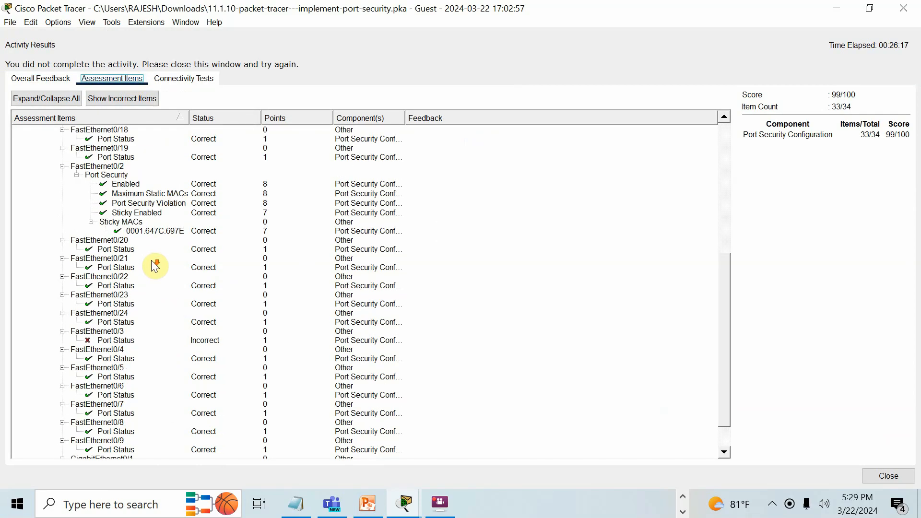
scroll(154, 266, down, 2)
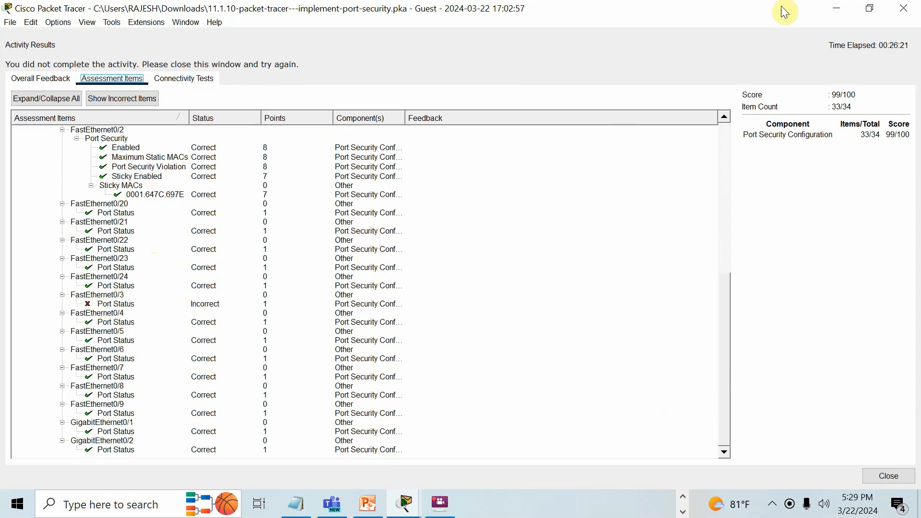
click(831, 14)
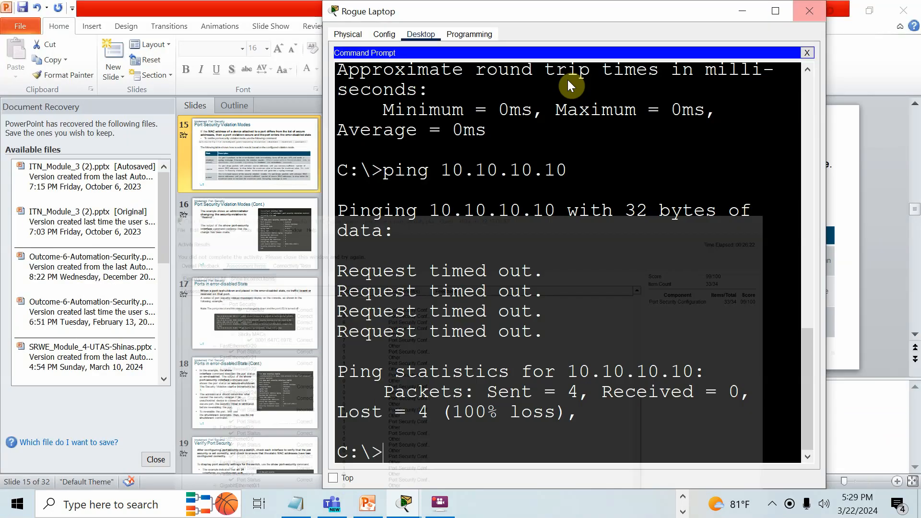
click(743, 12)
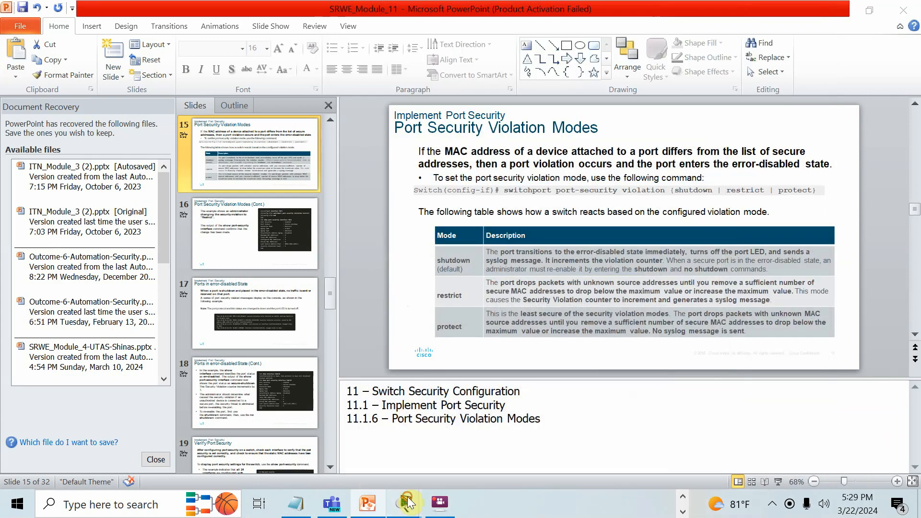
- Switch back to Cisco Packet Tracer and open S1's command line at the end of its output
mouse_move(404, 502)
click(259, 394)
click(885, 476)
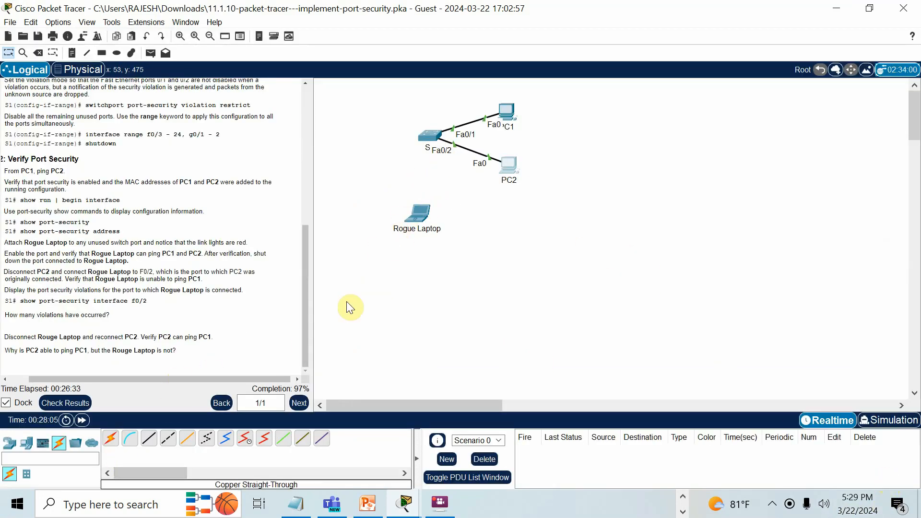
click(440, 140)
scroll(484, 329, down, 10)
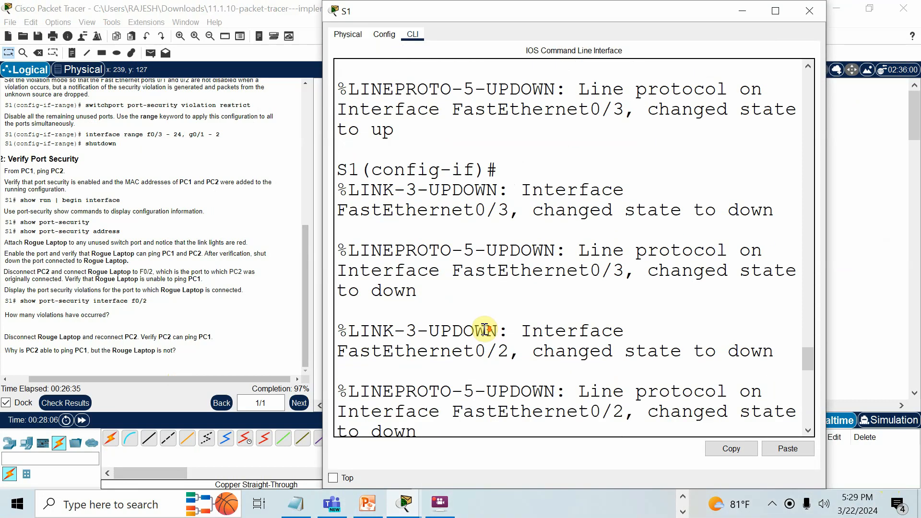
scroll(485, 329, down, 8)
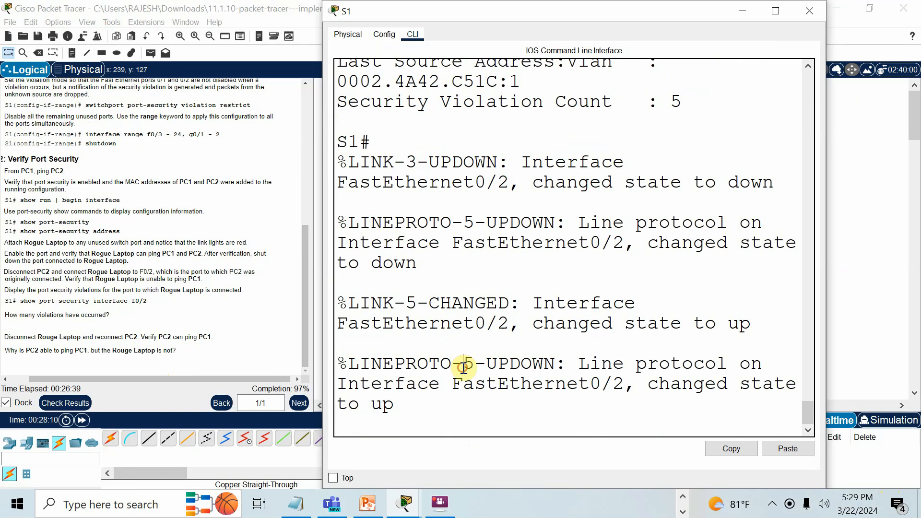
- Enter global configuration mode on S1, shut down interface fa0/3, and save the configuration with do wr
key(Return)
text(conf t)
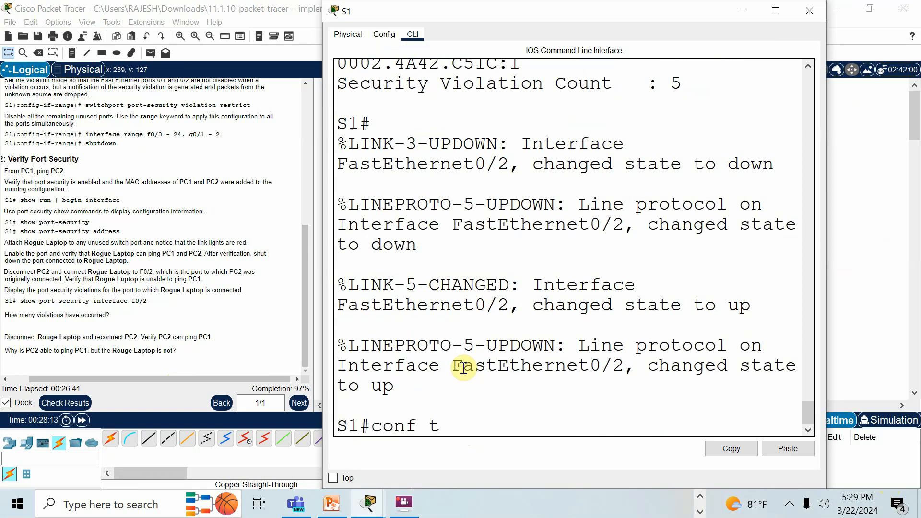
key(Return)
text(int f)
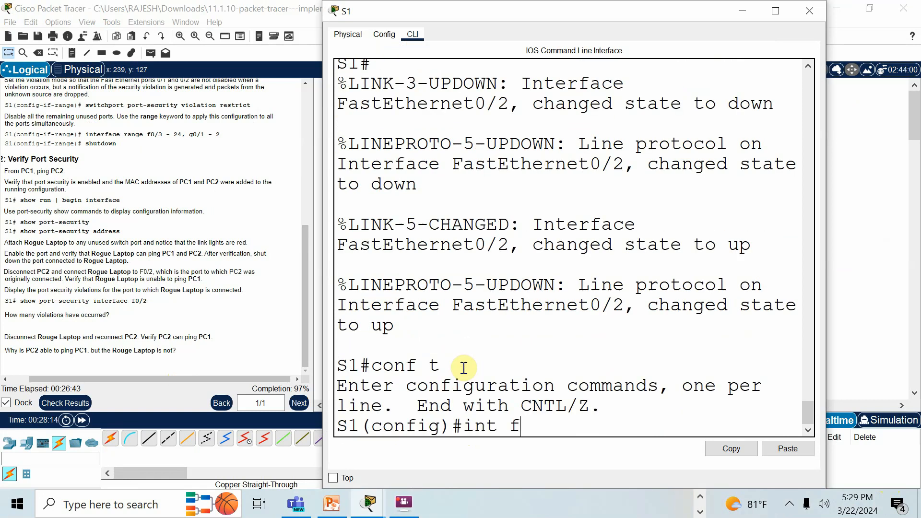
text(a0/3)
key(Return)
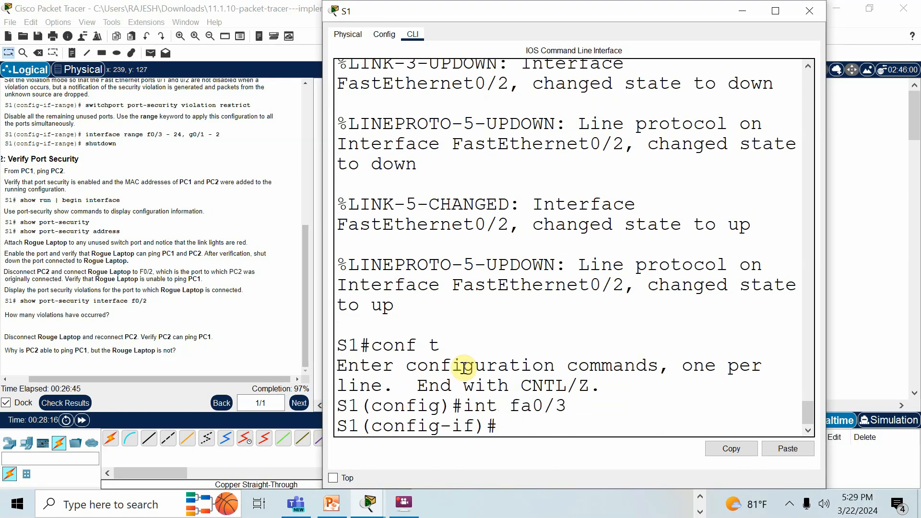
text(shut)
key(Return)
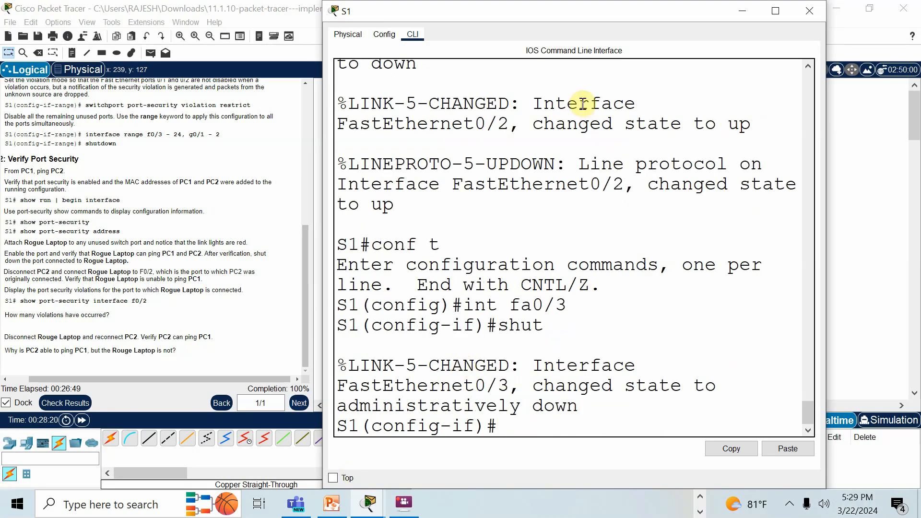
text(do wr)
key(Return)
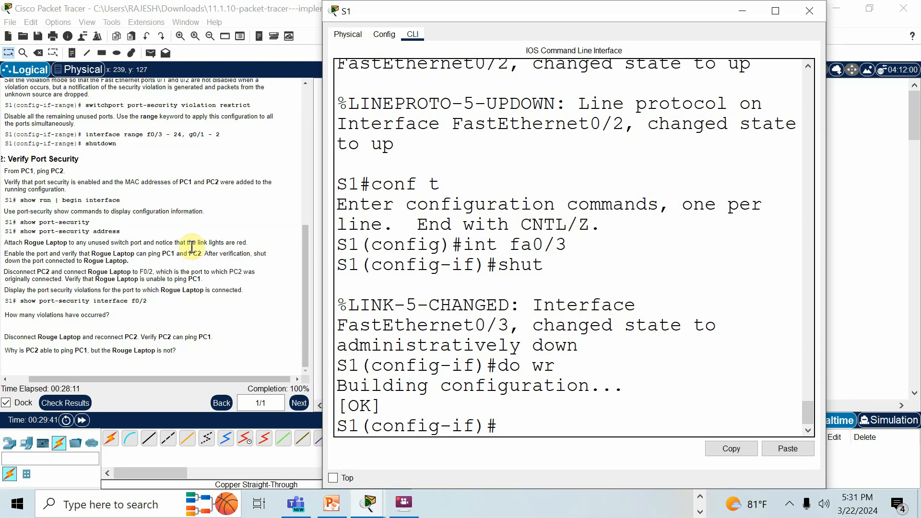
scroll(215, 226, up, 2)
scroll(215, 227, up, 2)
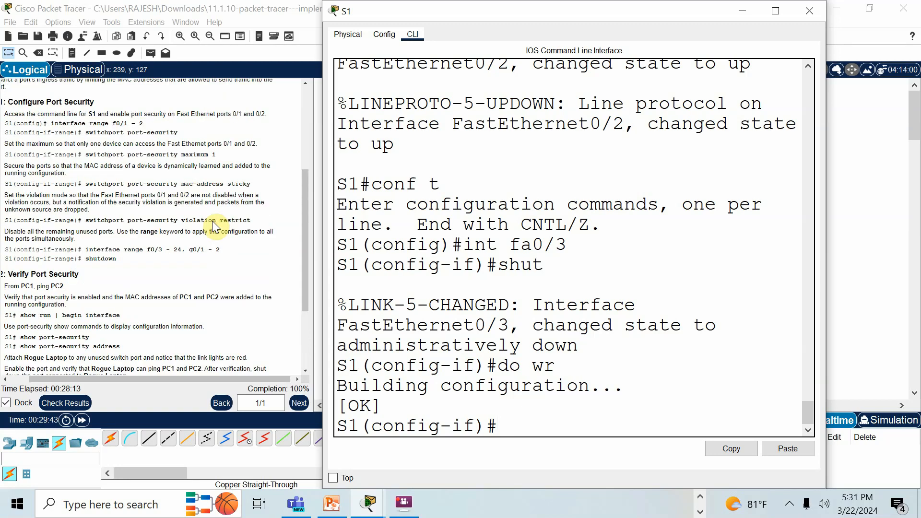
scroll(191, 167, up, 6)
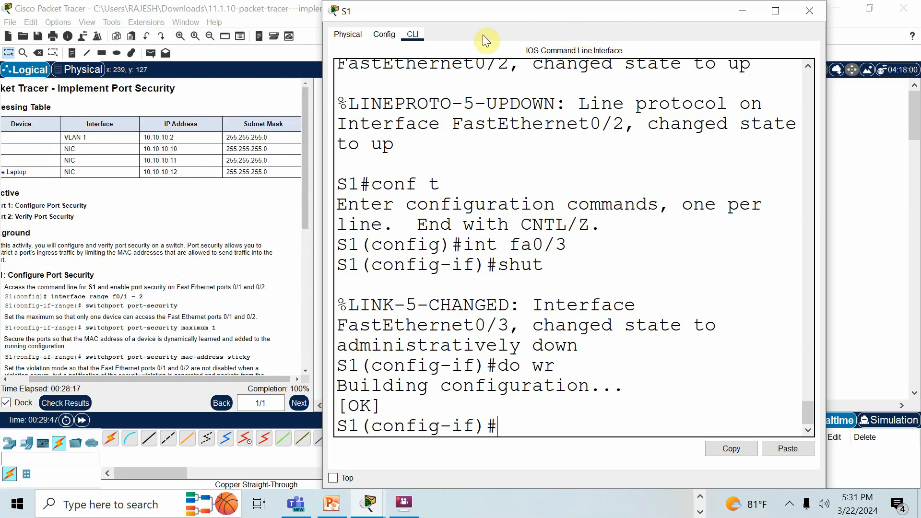
click(700, 496)
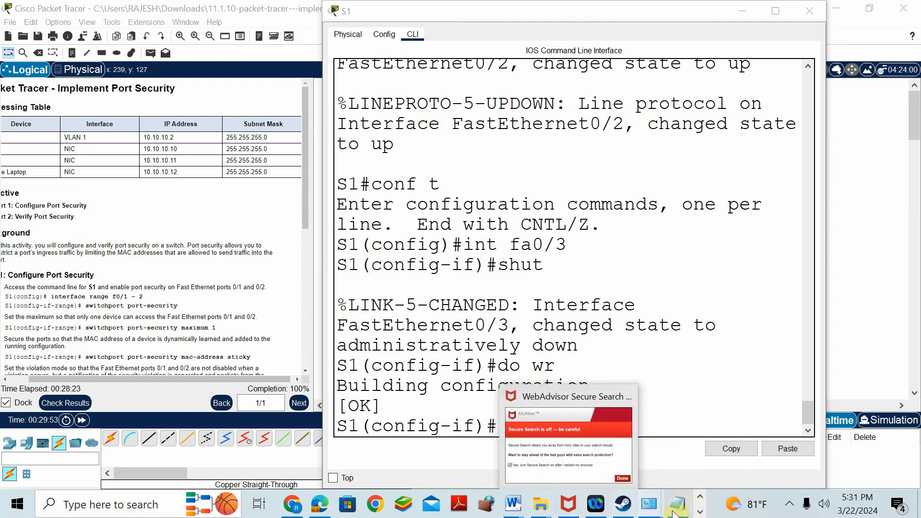
click(698, 512)
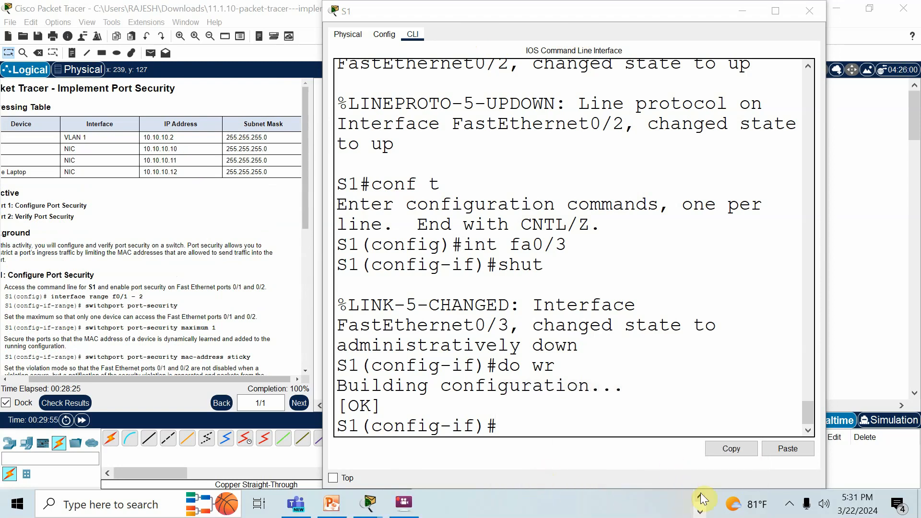